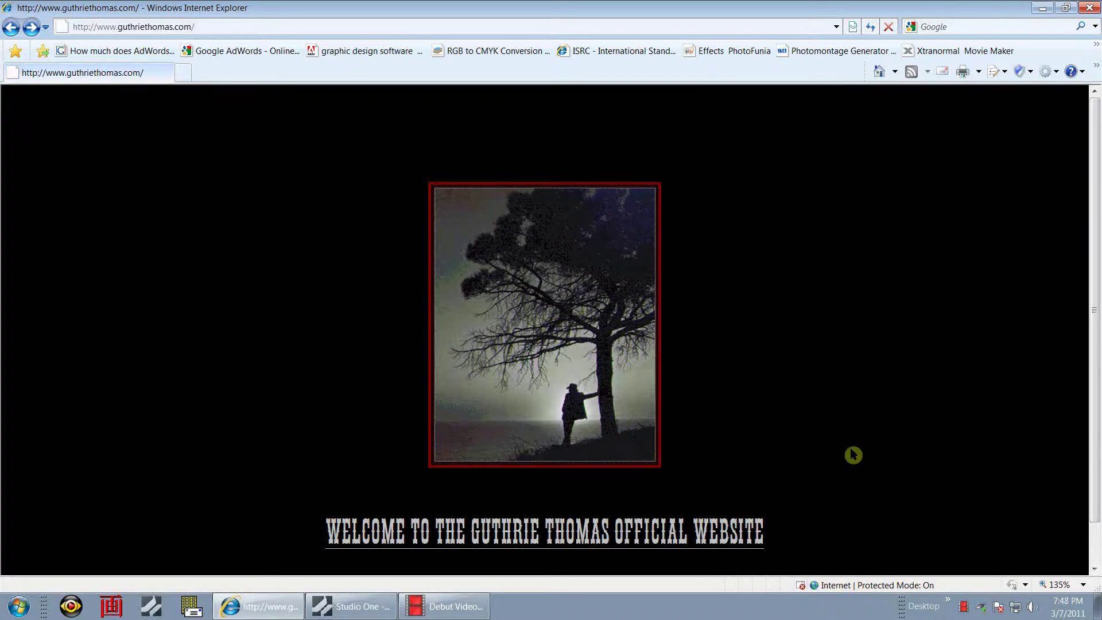
Step: Enter the Guthrie Thomas website's main page and switch to the LastTimeAroundPresonusDemo song in Studio One
click(605, 390)
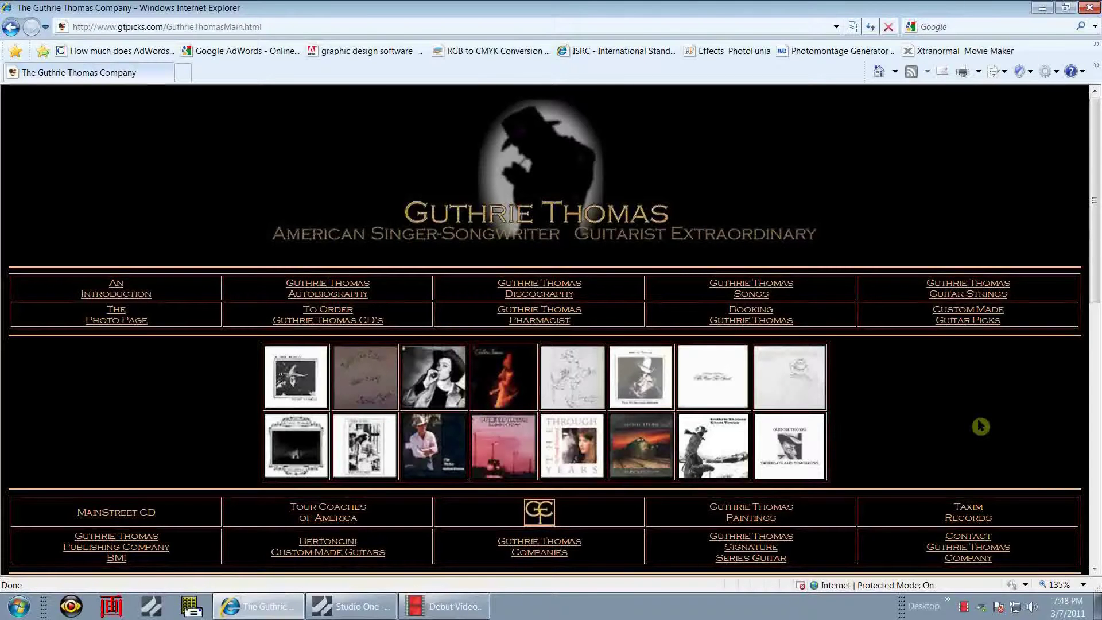
click(349, 612)
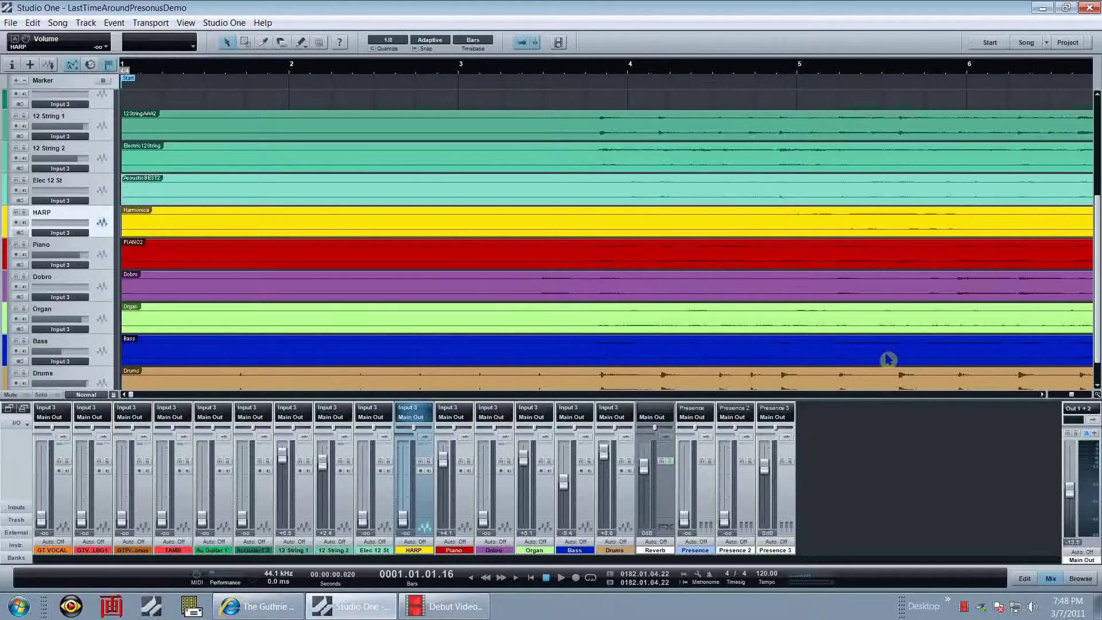
scroll(901, 352, down, 1)
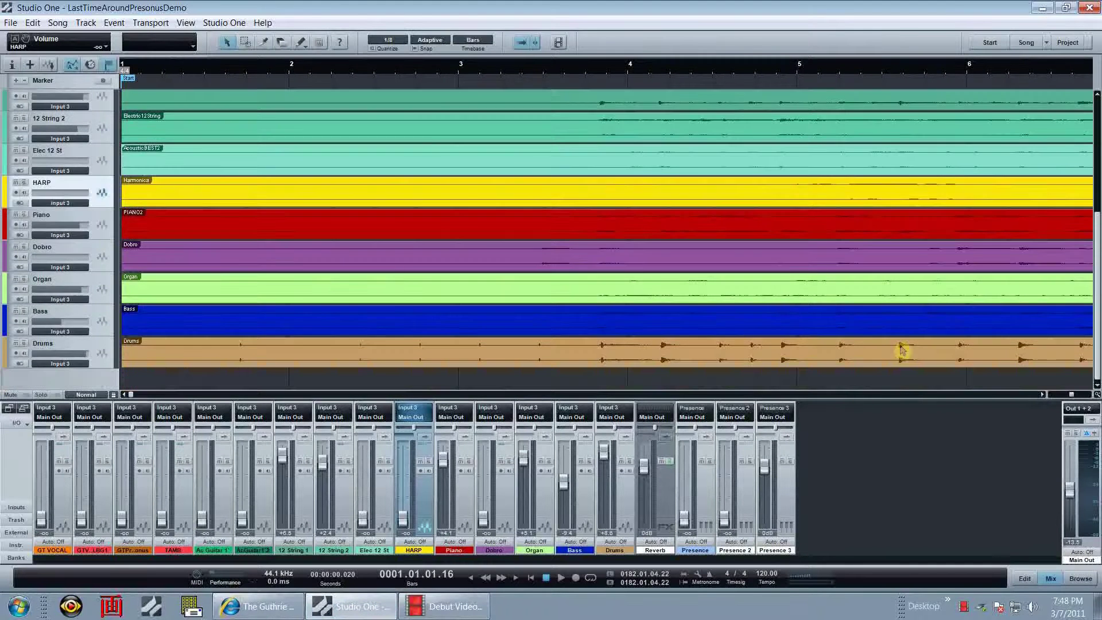
scroll(902, 352, up, 1)
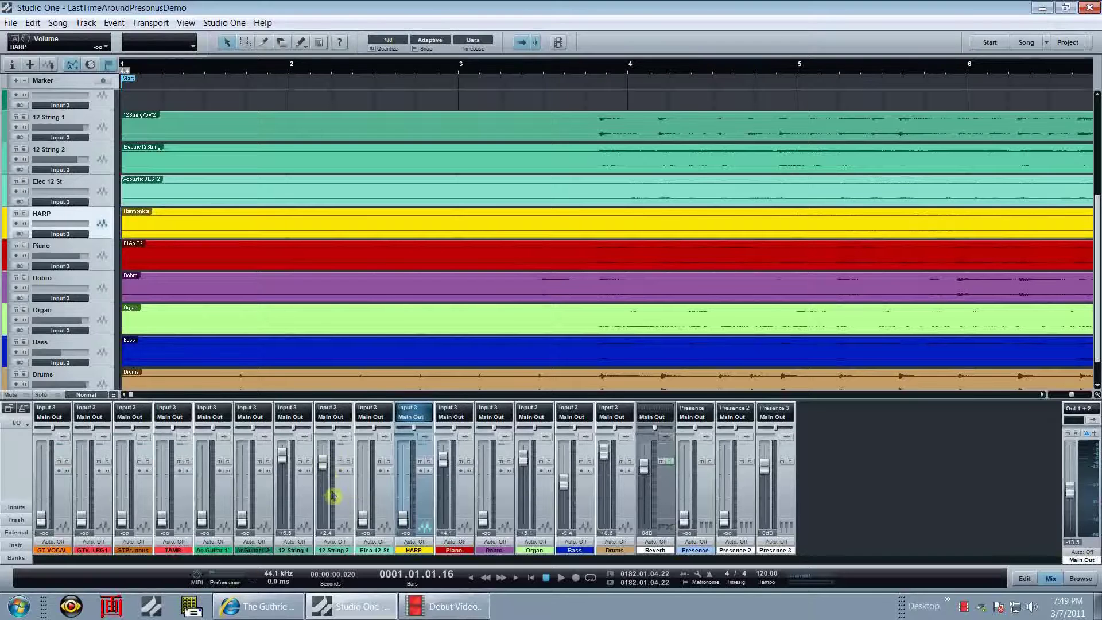
Step: Set the 12 String 2 fader to about +8.6 dB and raise the Main Out fader to +10 dB
click(335, 516)
click(334, 492)
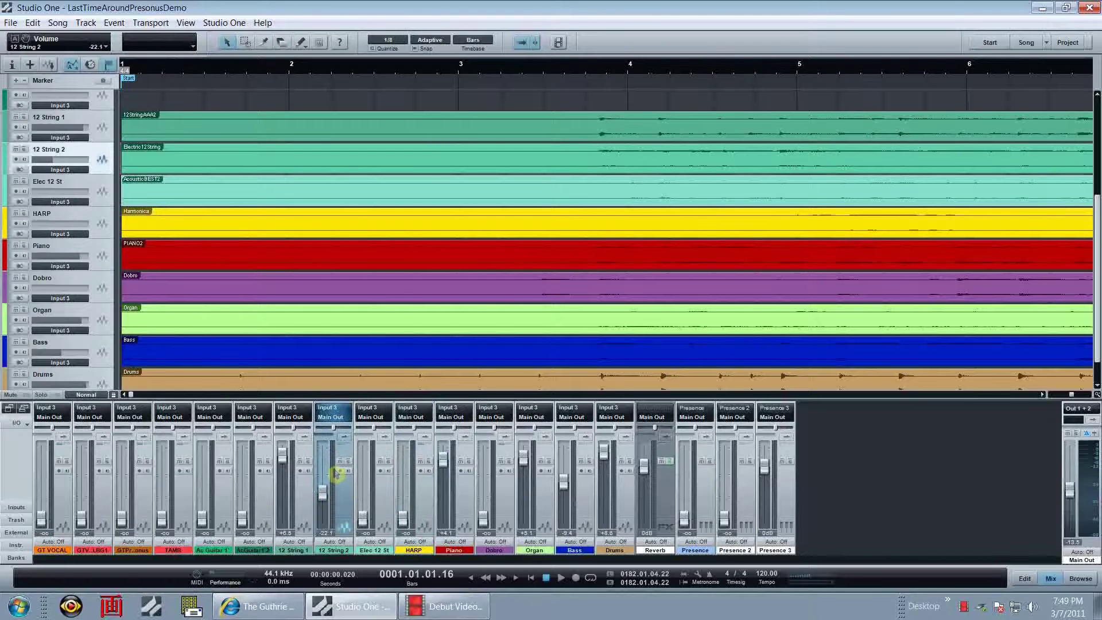
click(335, 471)
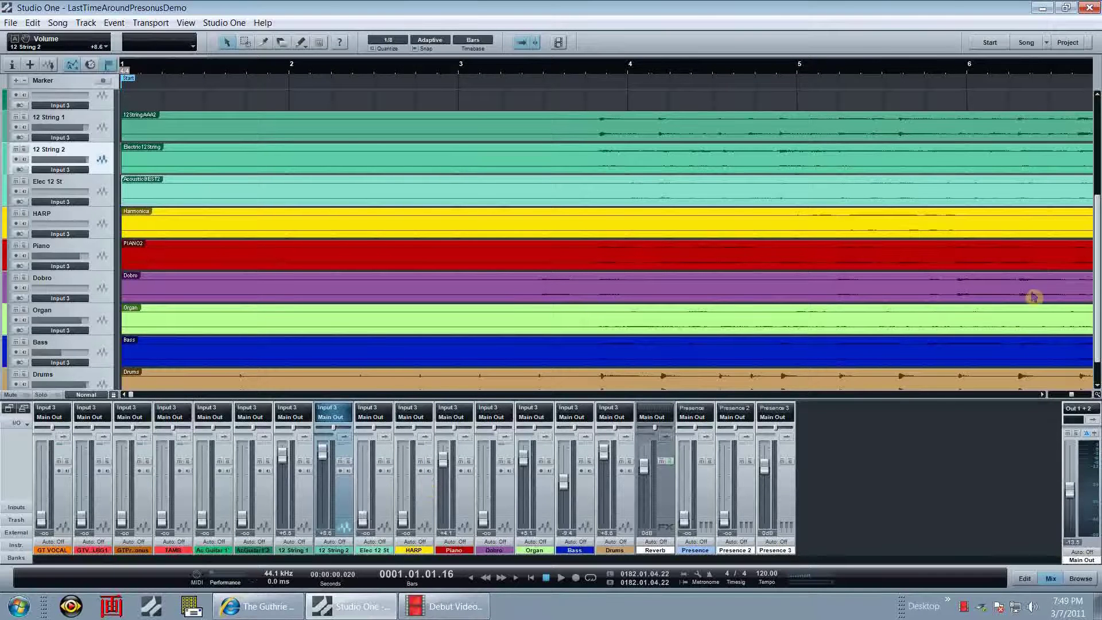
drag(1074, 494, 1071, 445)
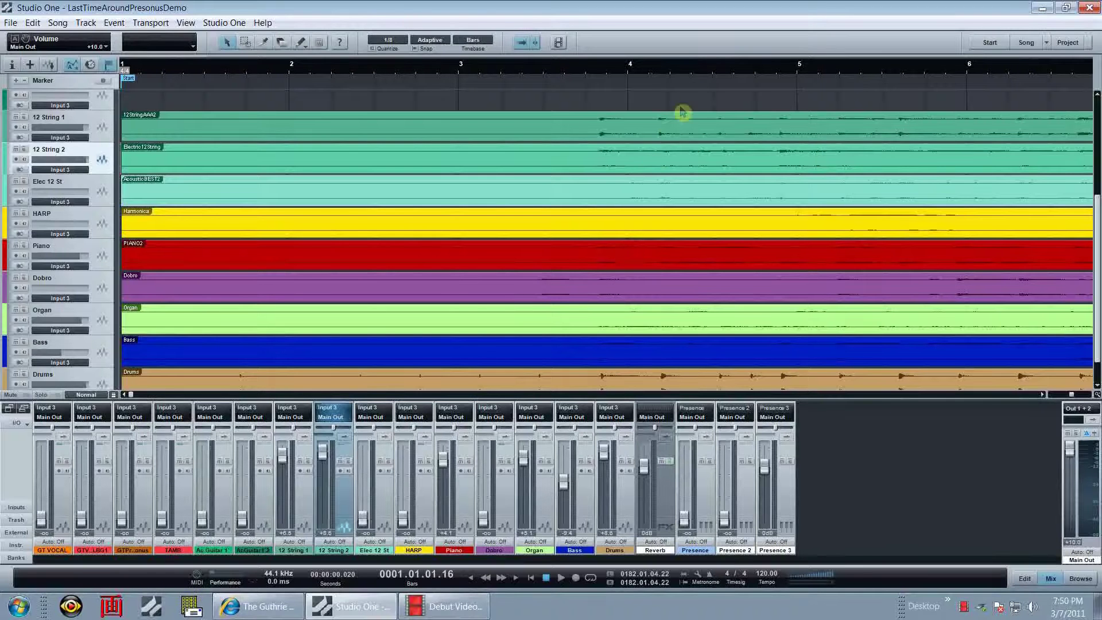
Step: Place the playback cursor just before bar 4 and select the Dobro channel
click(601, 74)
click(504, 495)
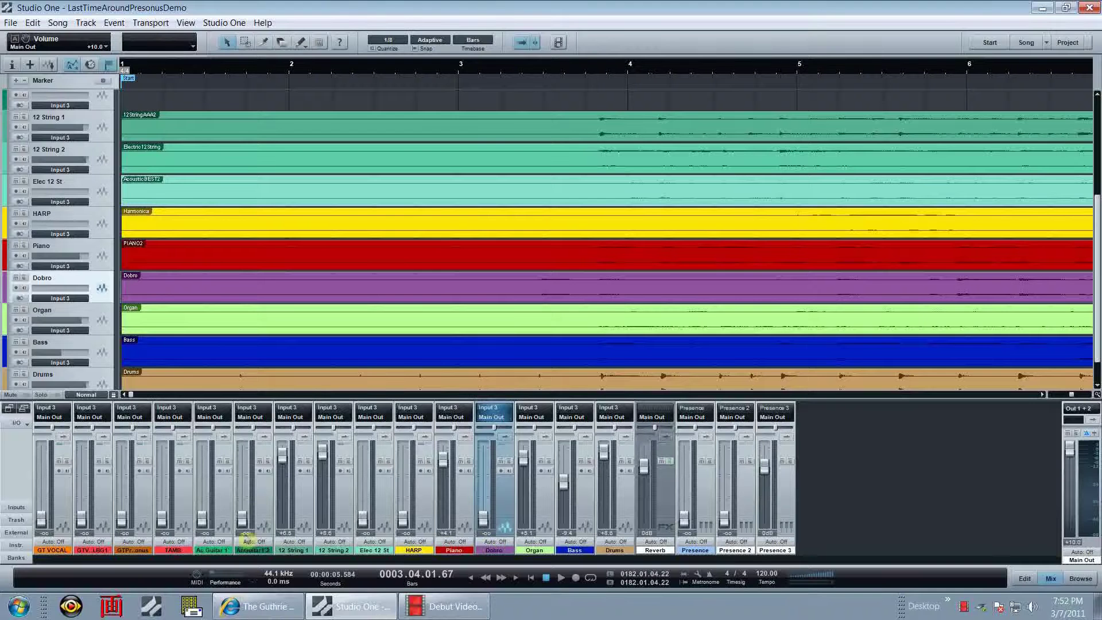
Step: Set the Piano channel's automation mode to Touch
click(459, 554)
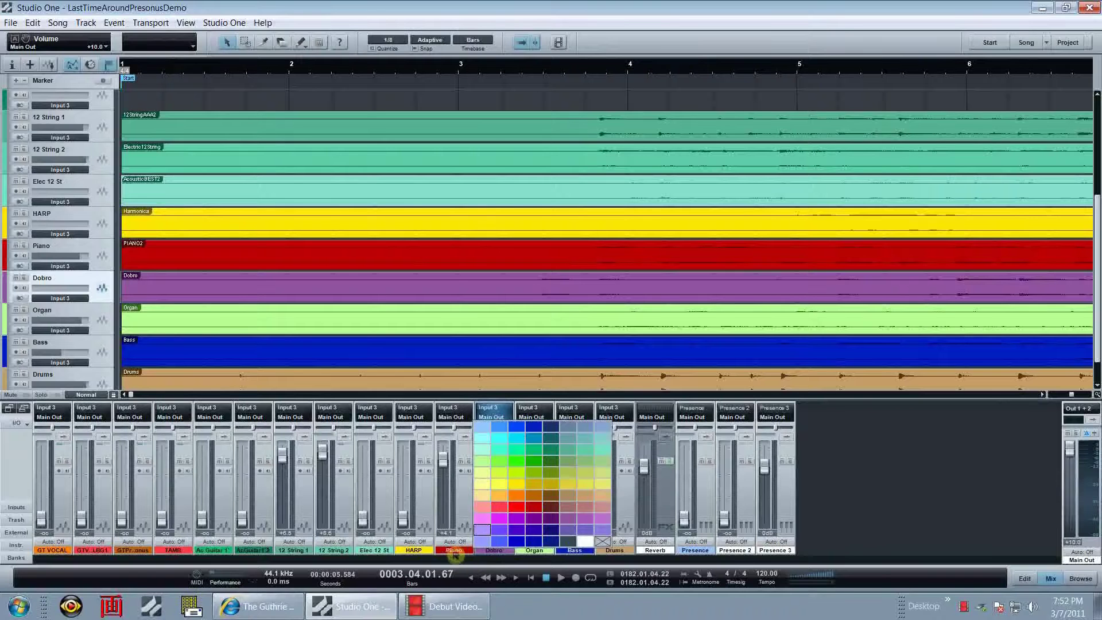
click(460, 556)
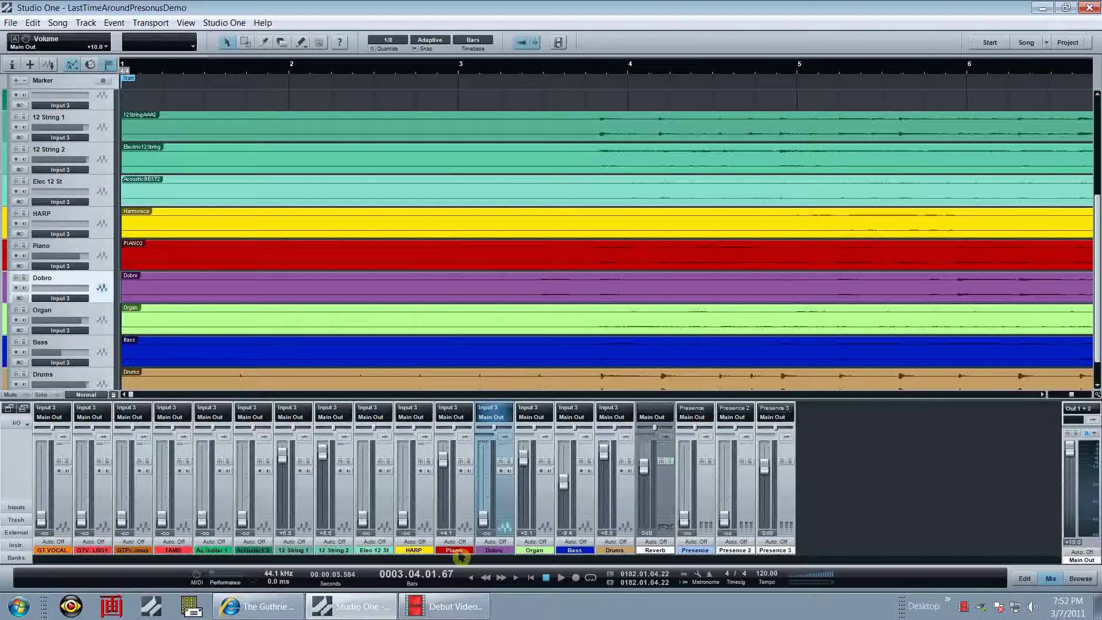
click(462, 549)
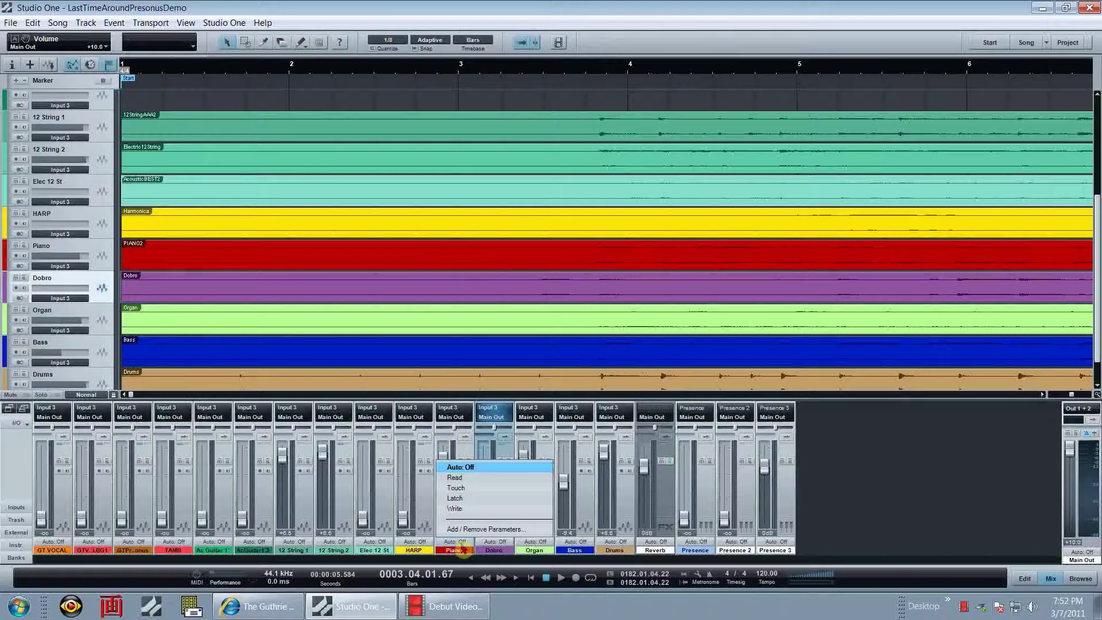
click(487, 494)
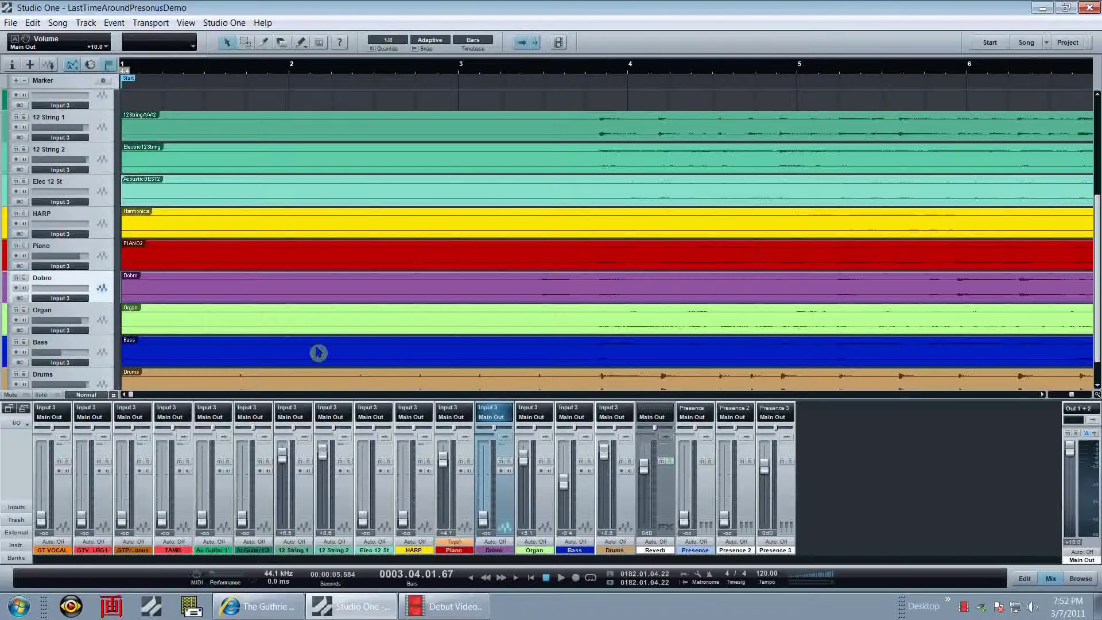
Step: Show automation on the Dobro track and set its channel's automation mode to Touch while the song plays
right_click(78, 281)
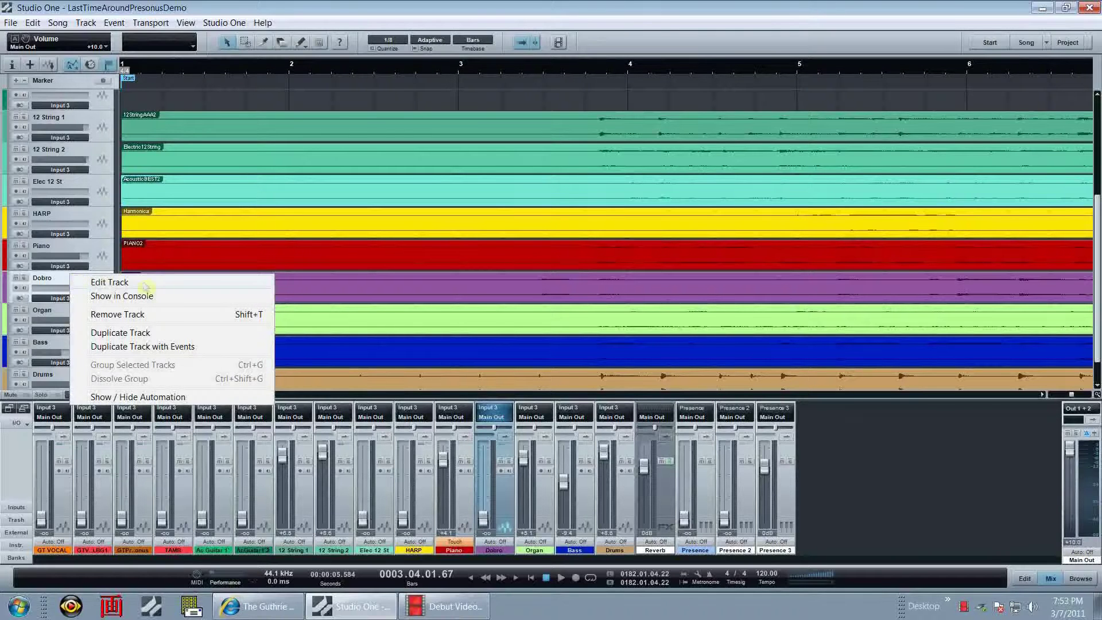
click(213, 398)
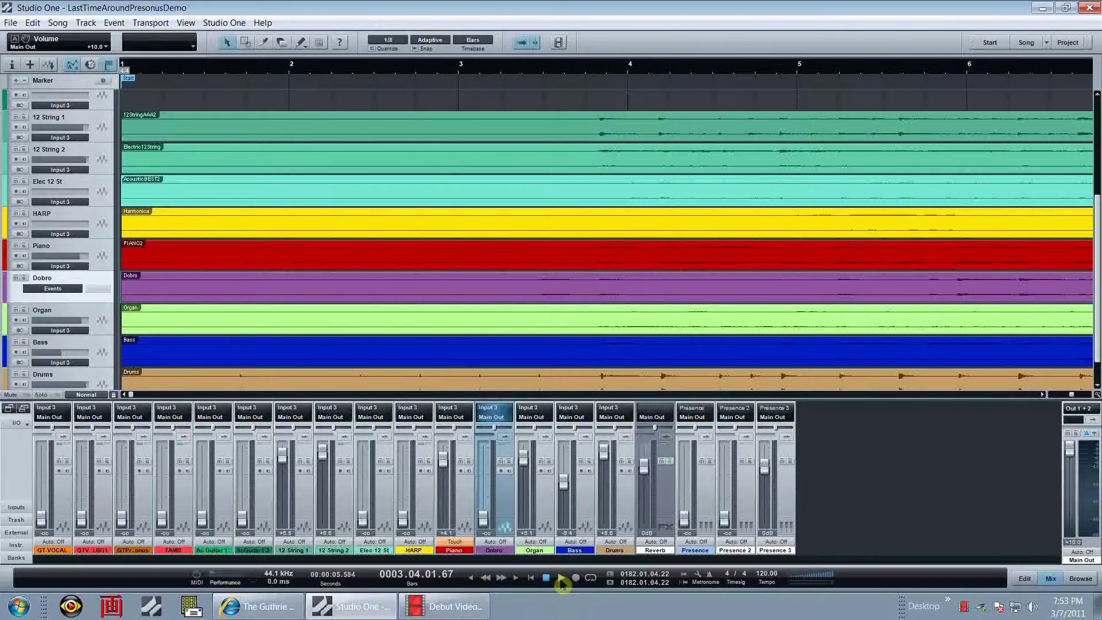
click(561, 578)
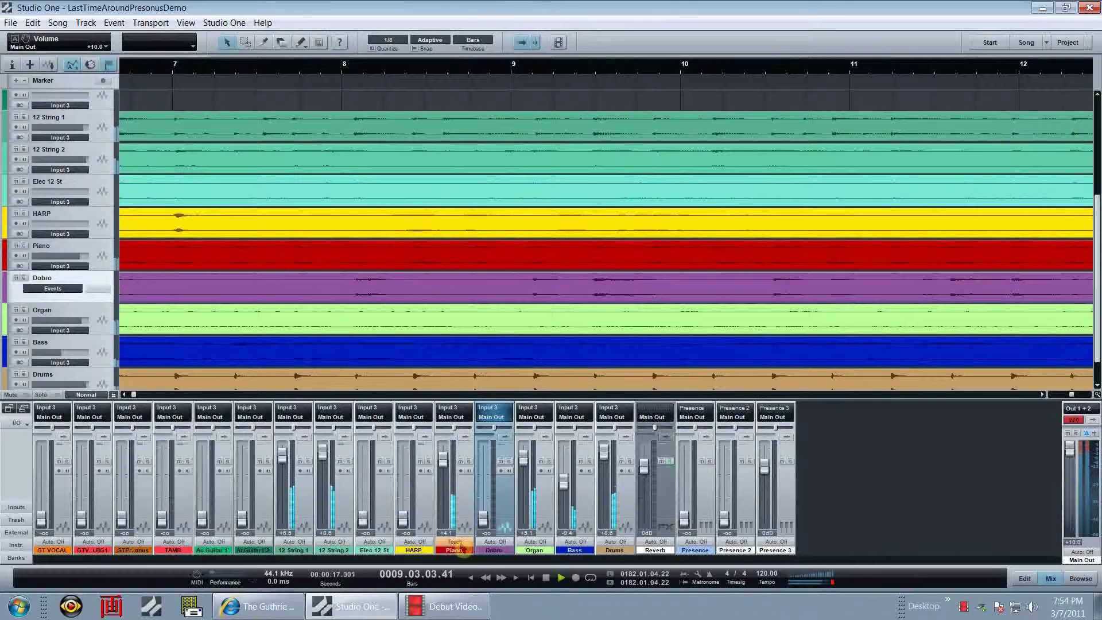
click(463, 543)
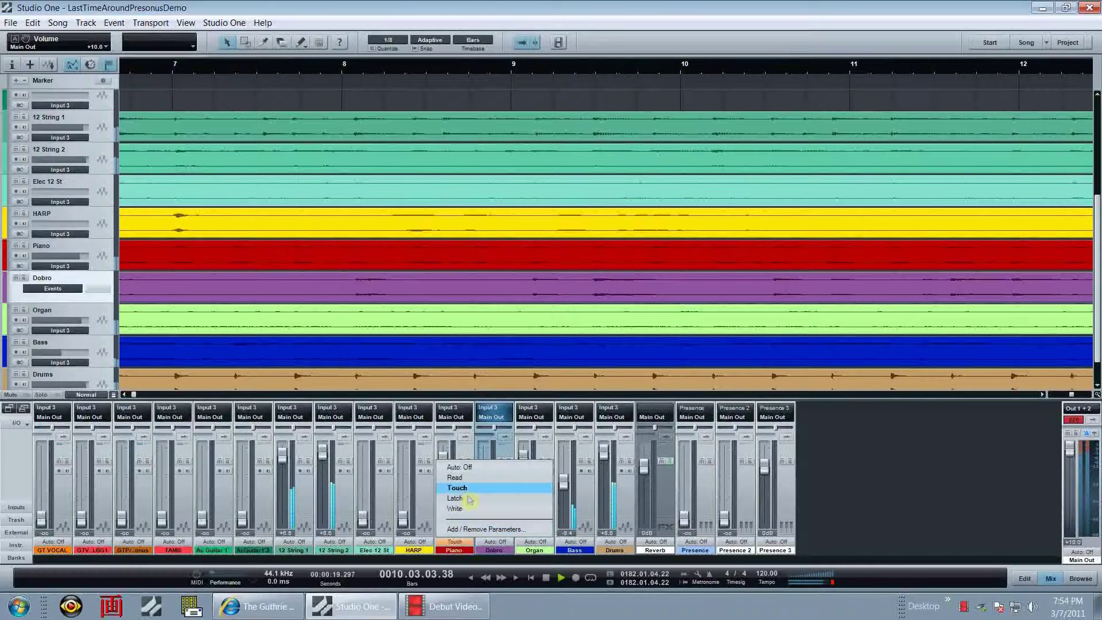
key(Escape)
click(503, 542)
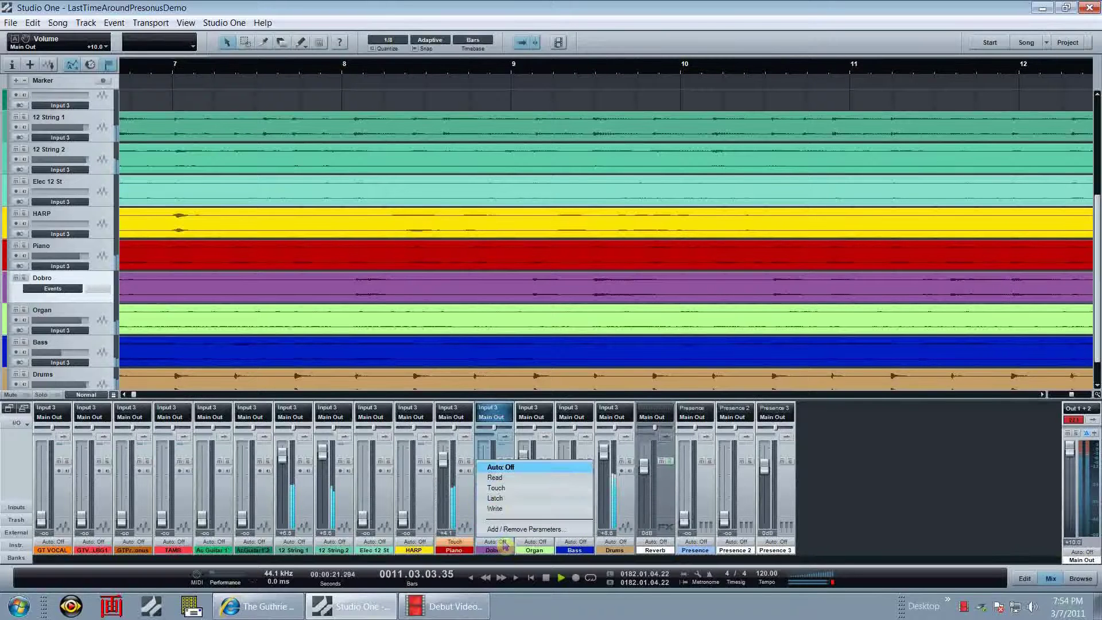
click(495, 488)
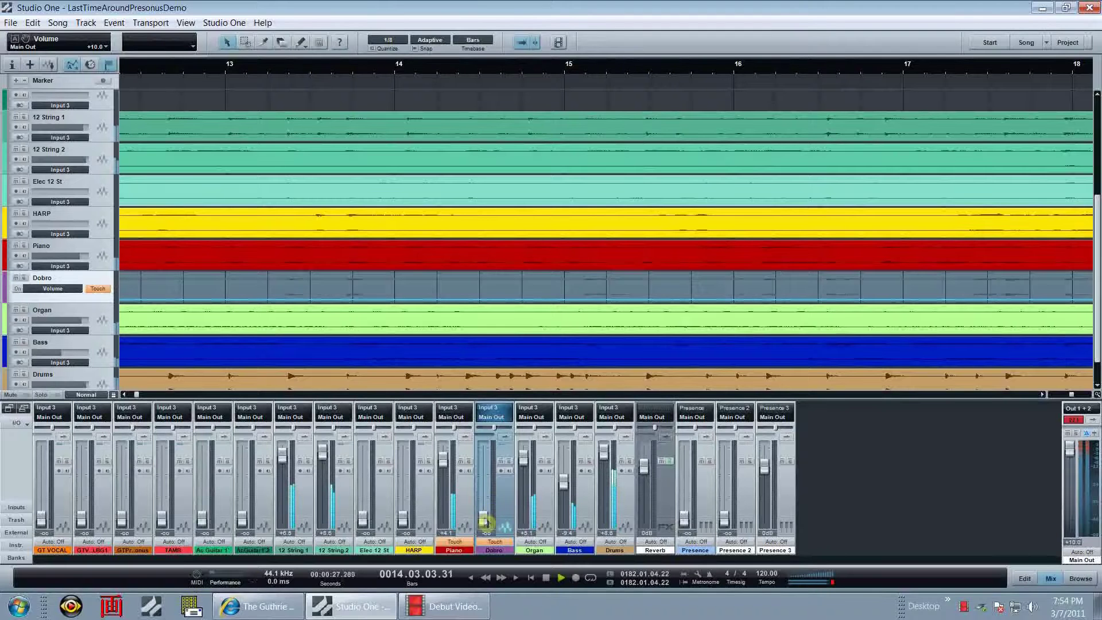
Step: Record Dobro volume automation during playback by raising the fader to about +5.1 dB, lowering it to silence and repeating the swell, and stop playback
drag(485, 522, 489, 461)
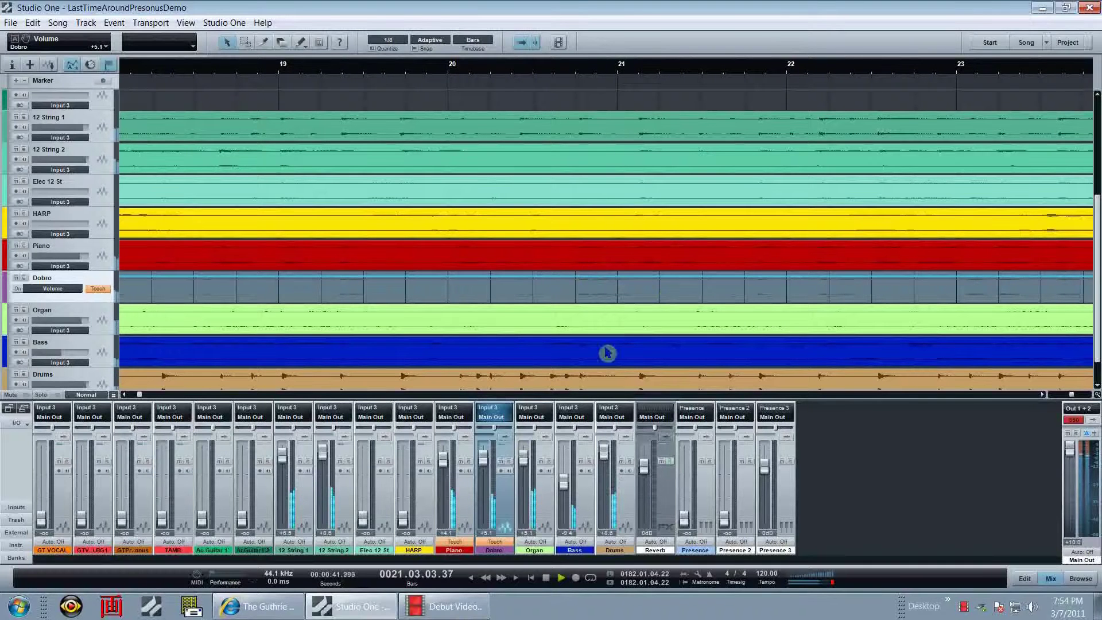
drag(486, 466, 489, 542)
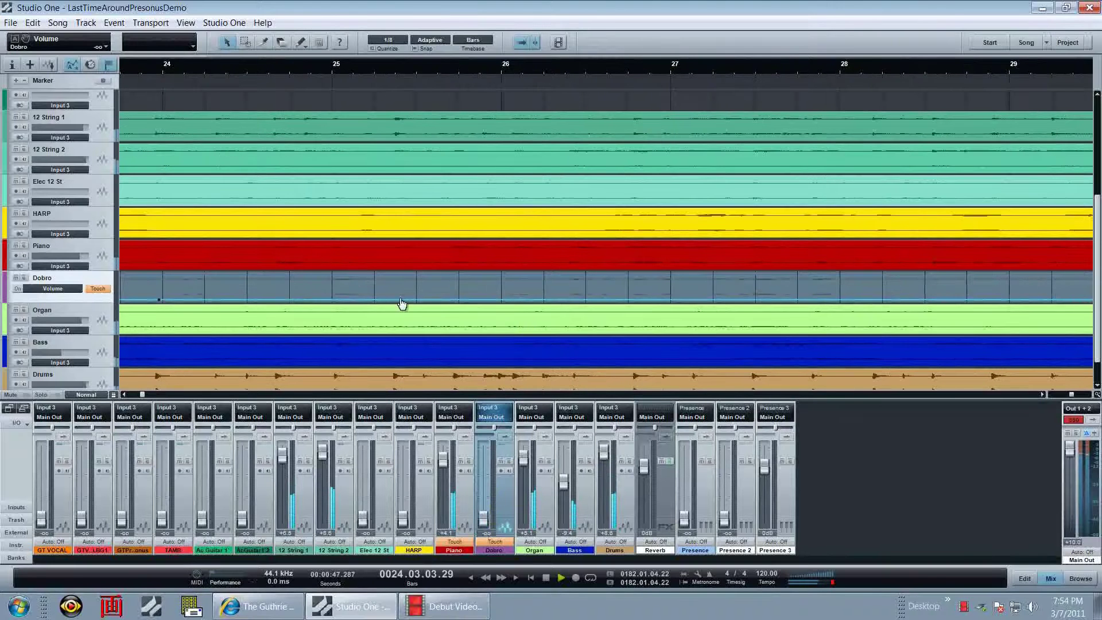
mouse_move(485, 525)
mouse_down()
mouse_move(489, 478)
mouse_move(495, 527)
mouse_up()
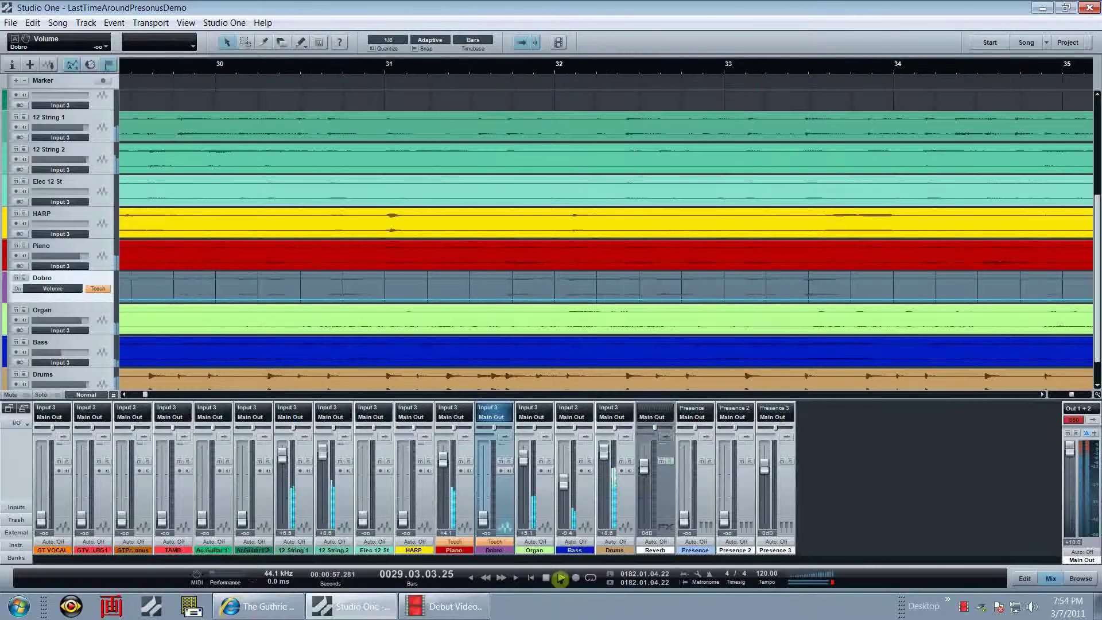
click(546, 577)
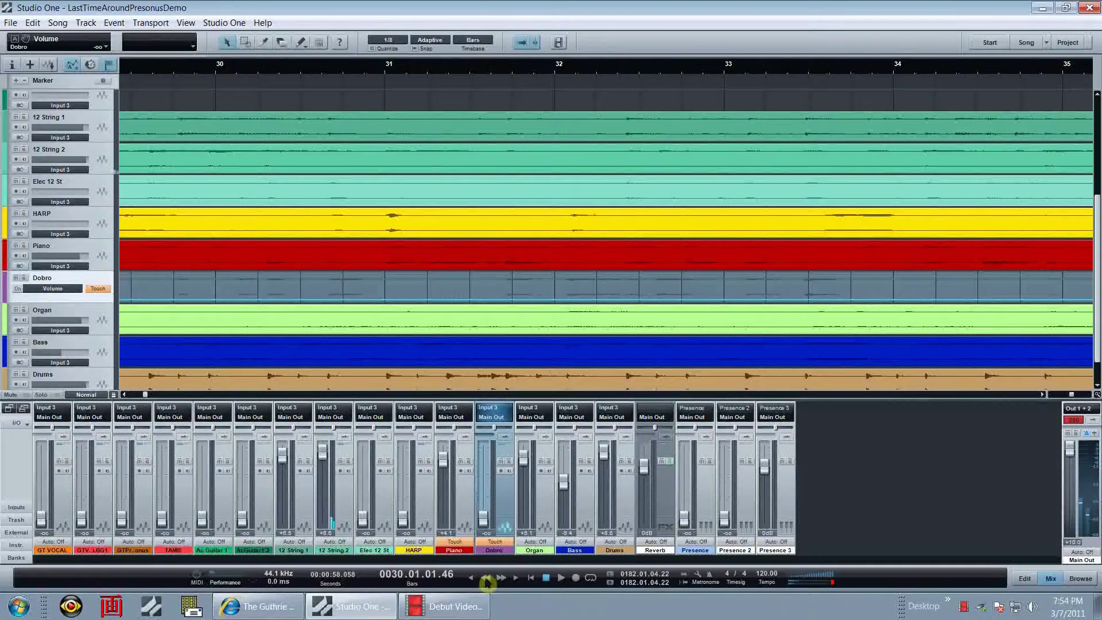
Step: Review the recorded Dobro volume curve and undo the last swell around bars 26 to 27
click(486, 581)
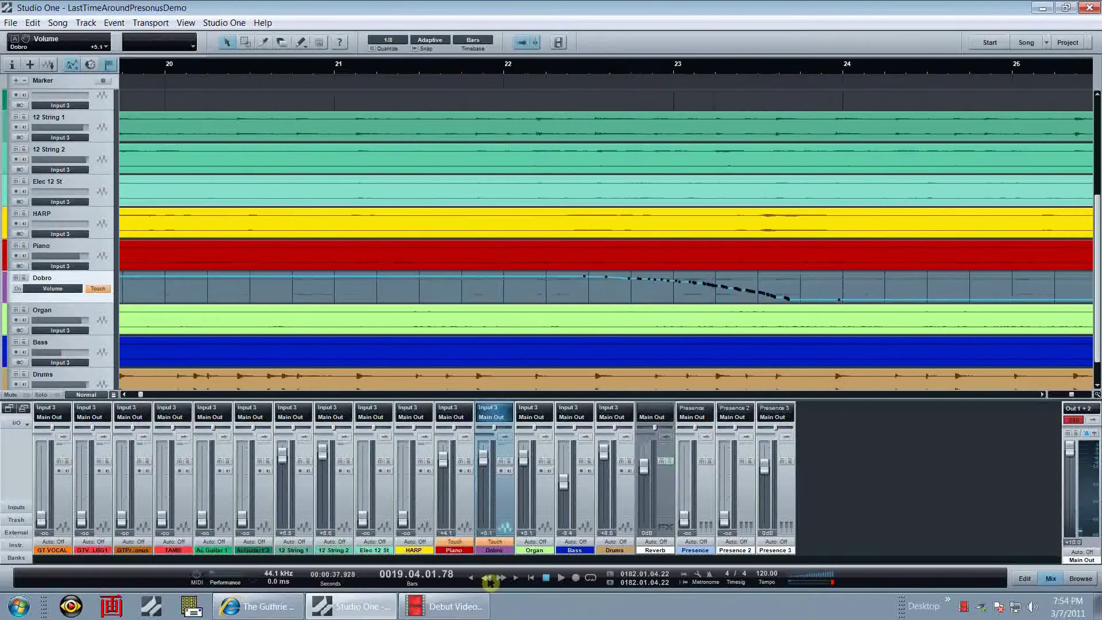
drag(489, 581, 491, 584)
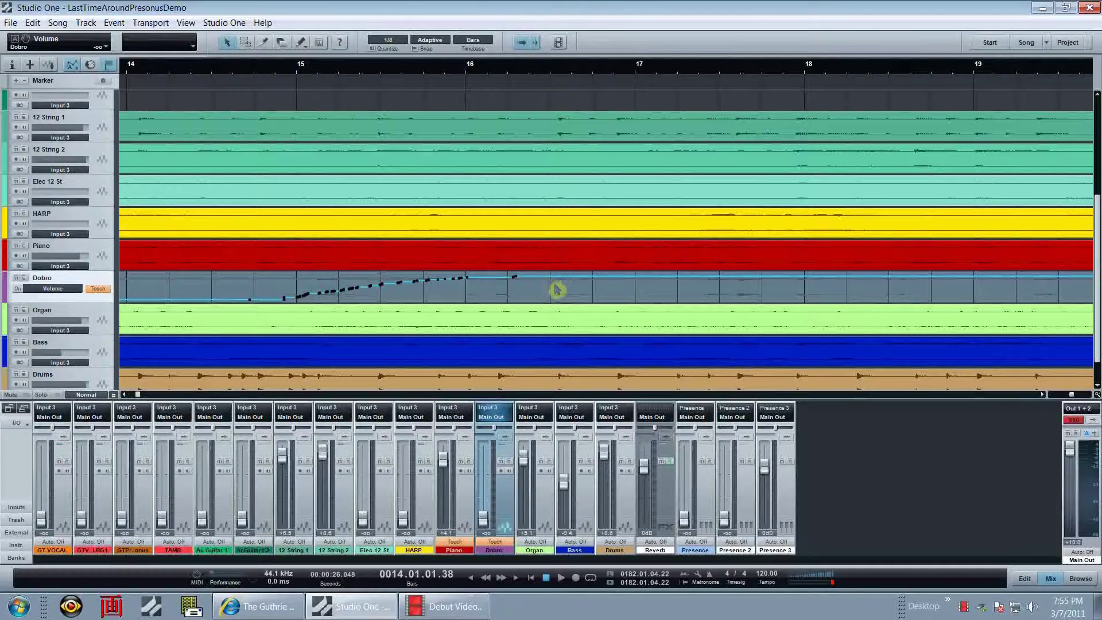
click(497, 578)
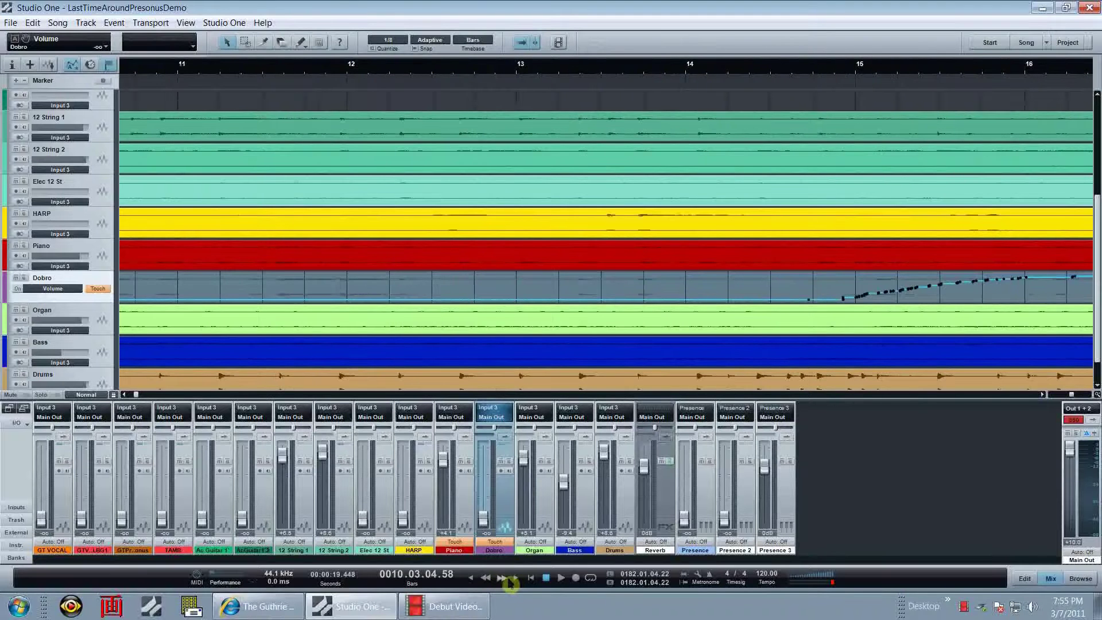
click(508, 579)
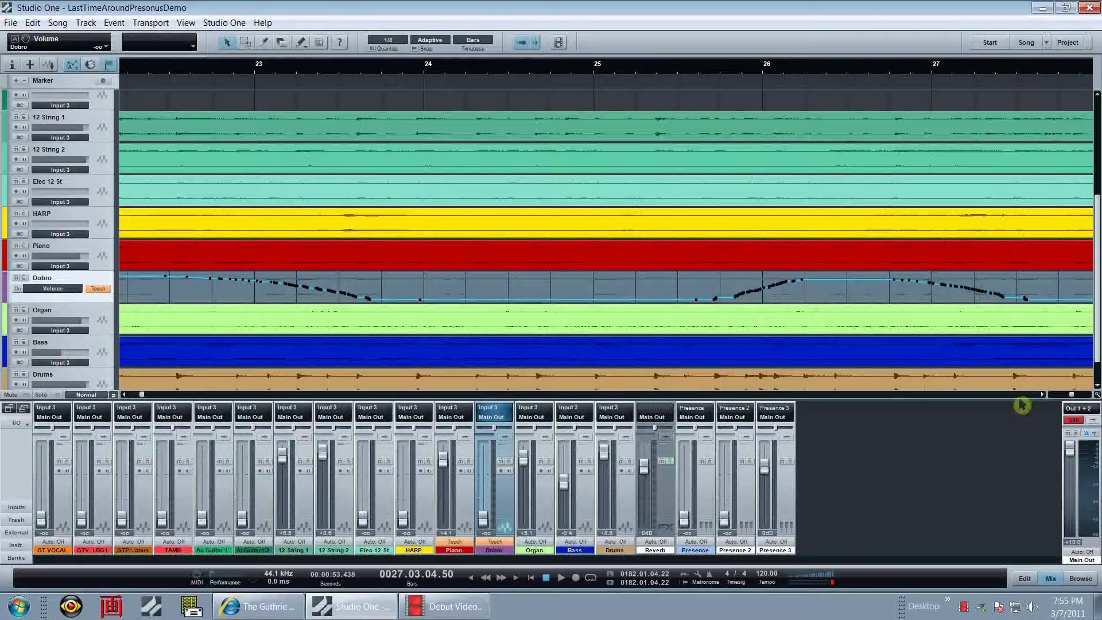
key(ctrl+z)
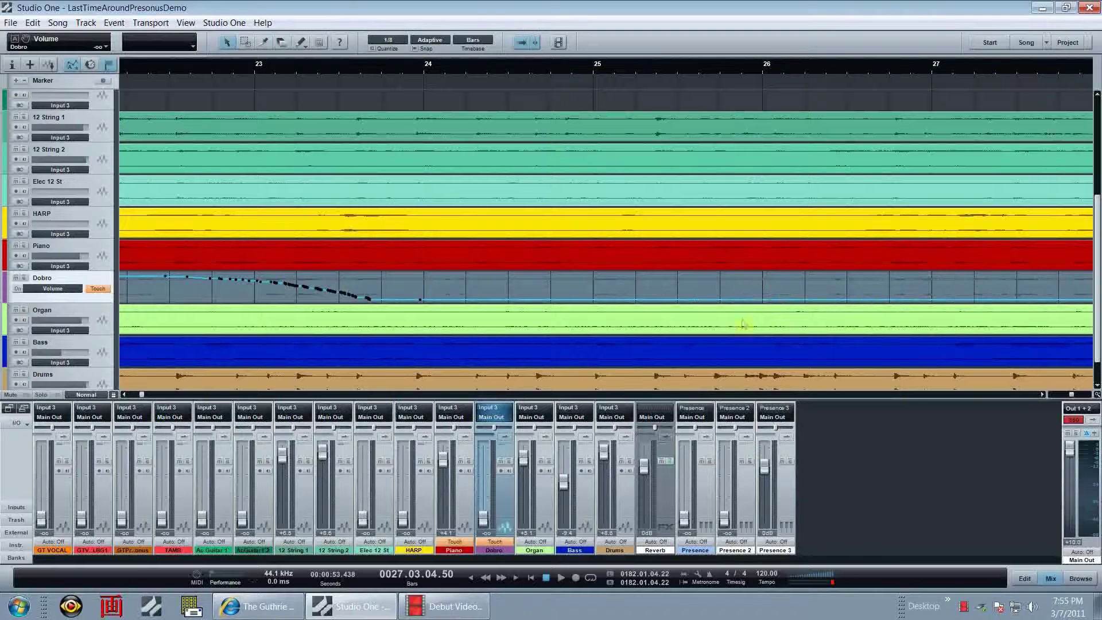
Step: Examine the remaining Dobro volume curve from the rise near bar 15 to the fall near bar 23
click(487, 580)
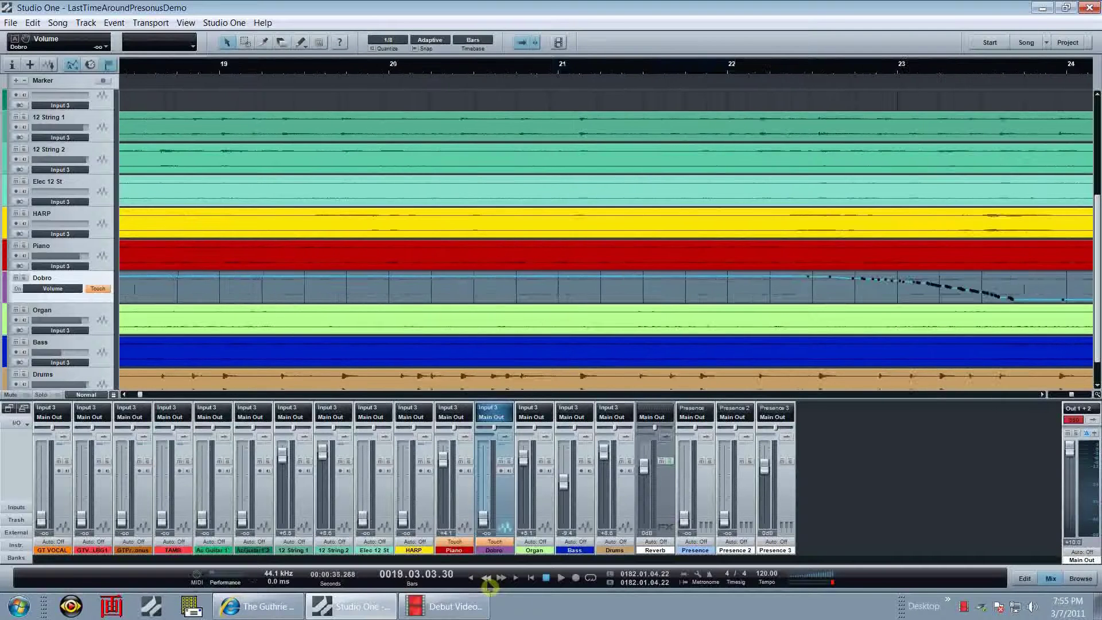
click(487, 578)
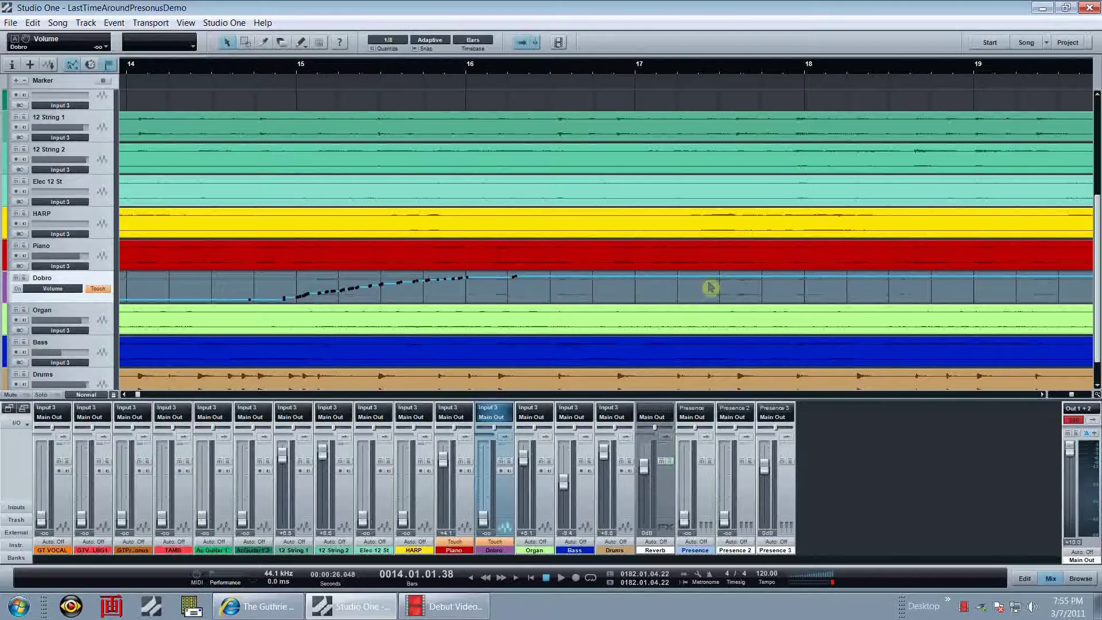
click(501, 577)
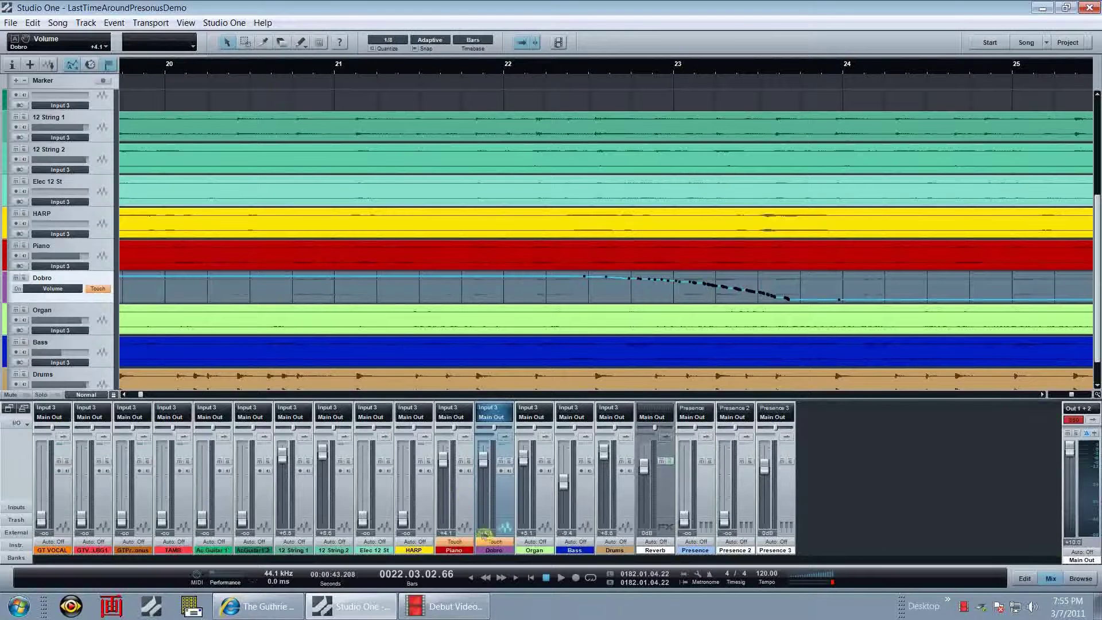
click(485, 578)
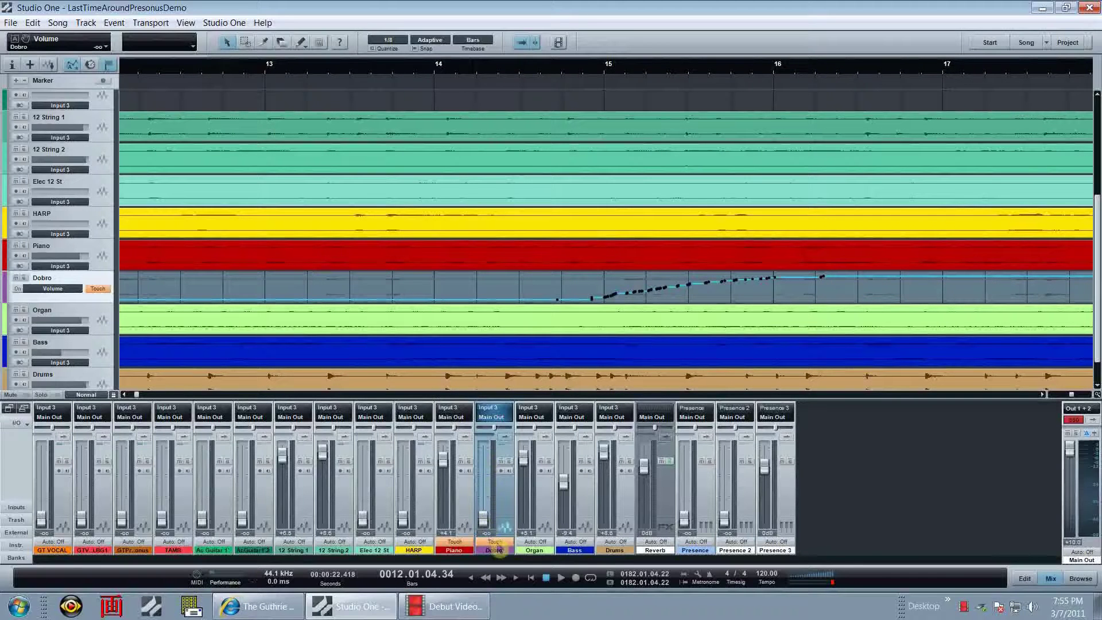
Step: Turn off automation on the Piano channel
click(455, 541)
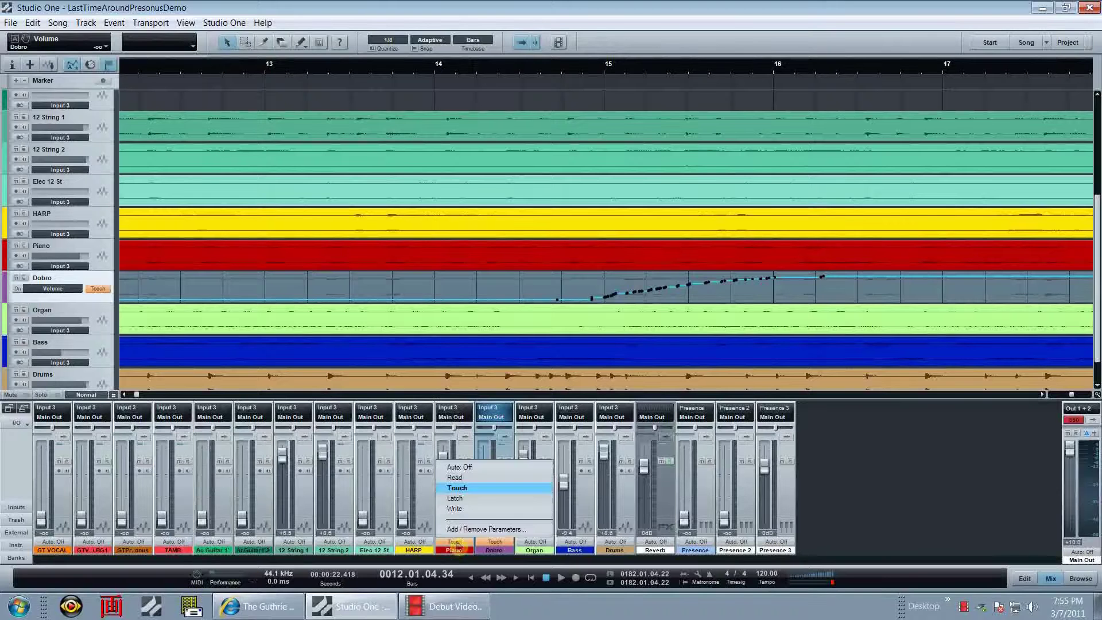
key(Escape)
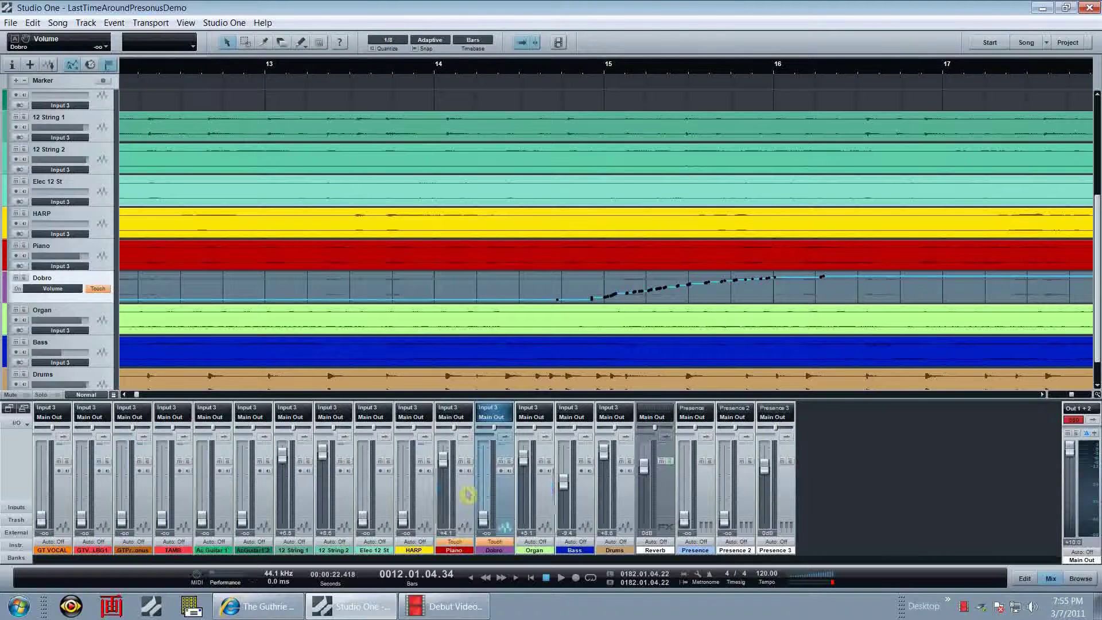
click(455, 542)
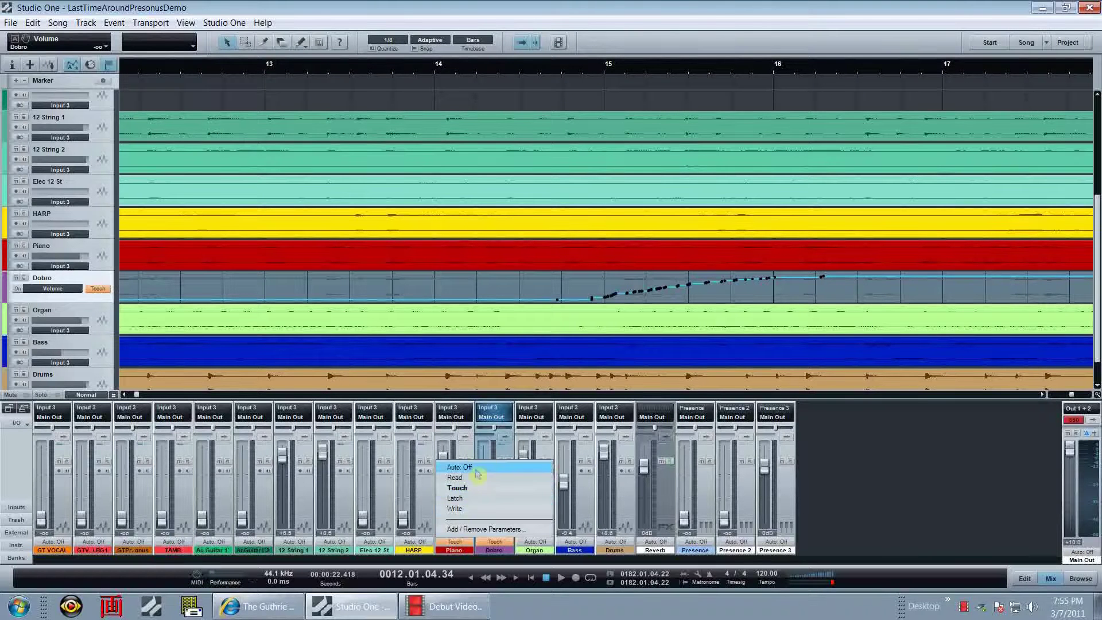
click(480, 469)
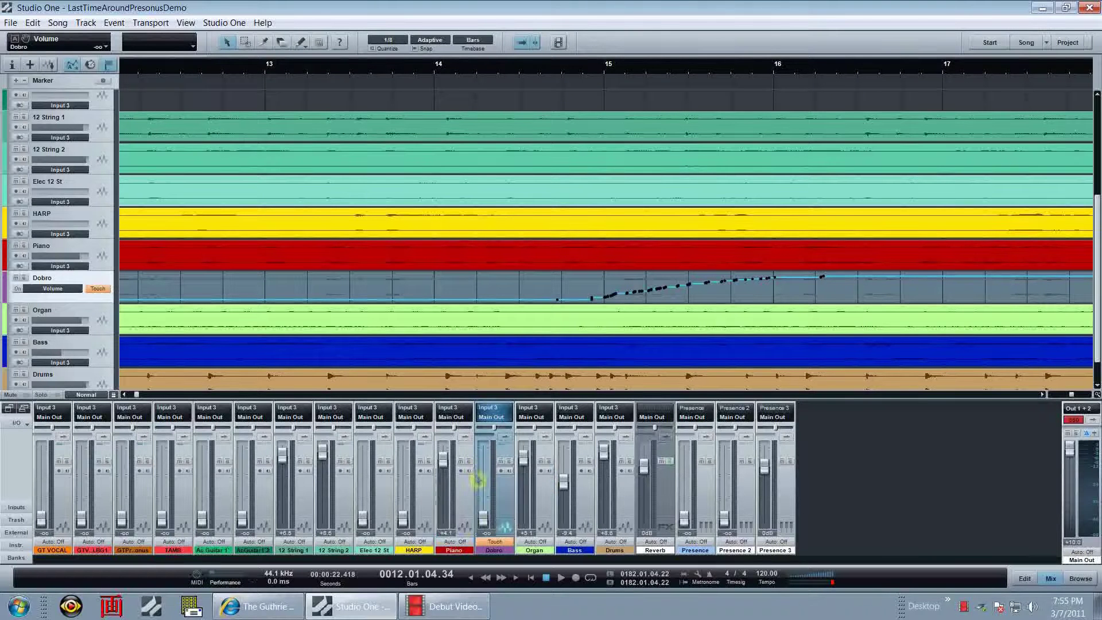
Step: Keep automation off on the Piano channel and play the song from bar 12 past the Dobro fade-out near bar 24
click(454, 542)
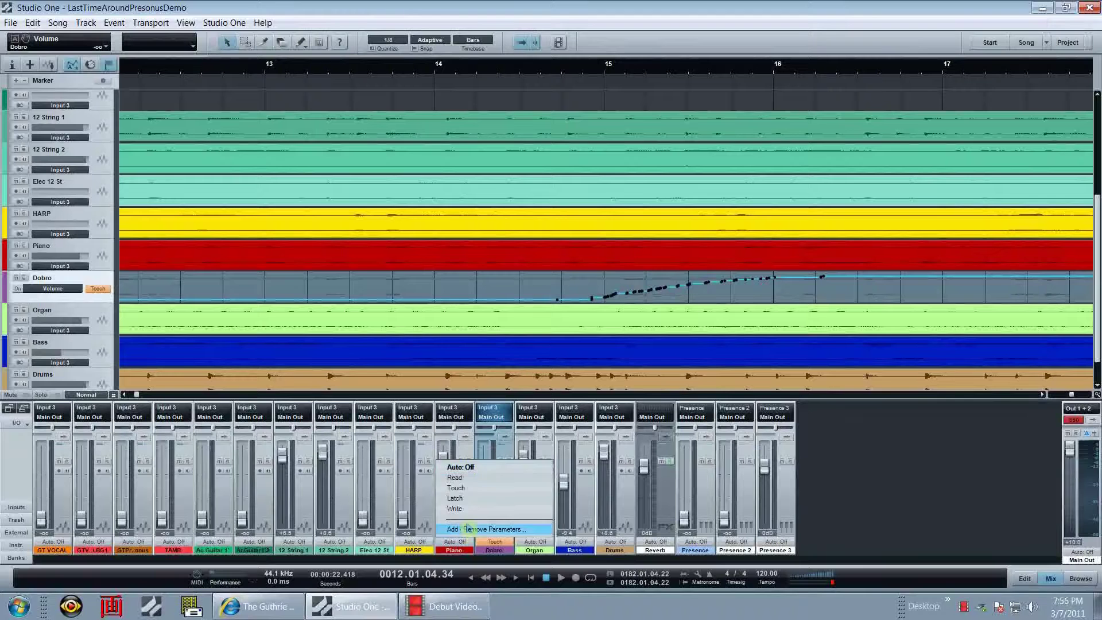
click(462, 466)
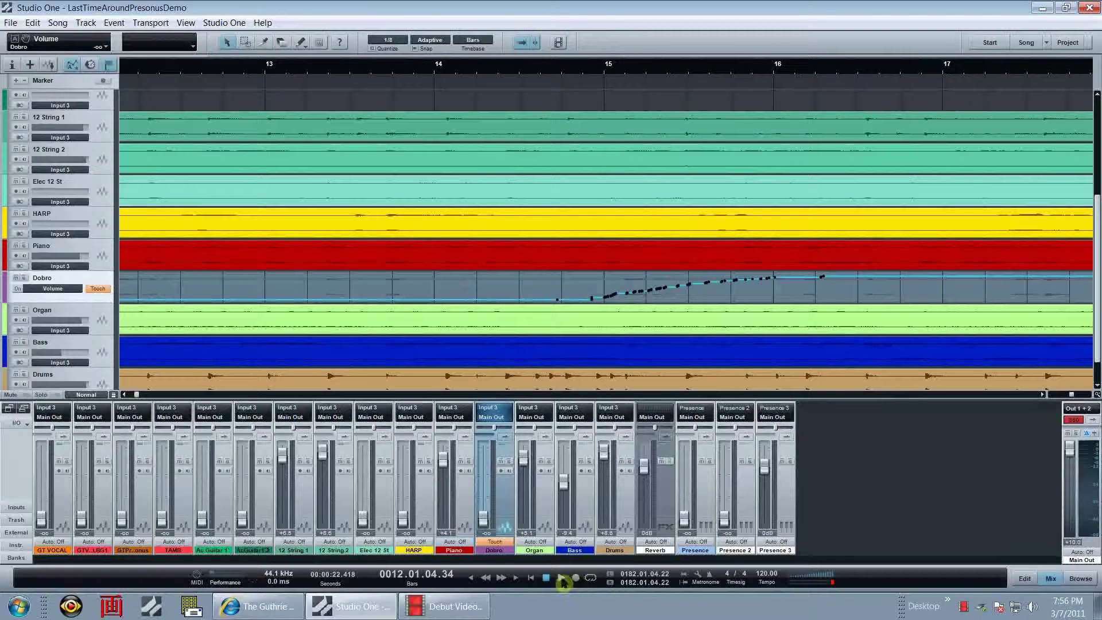
click(562, 578)
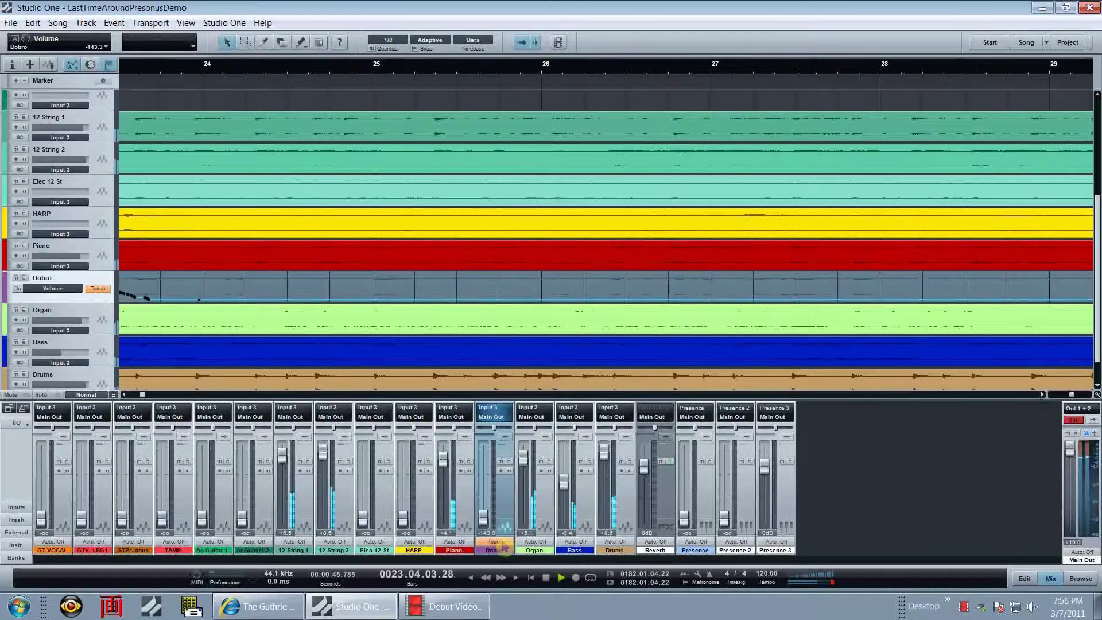
click(547, 578)
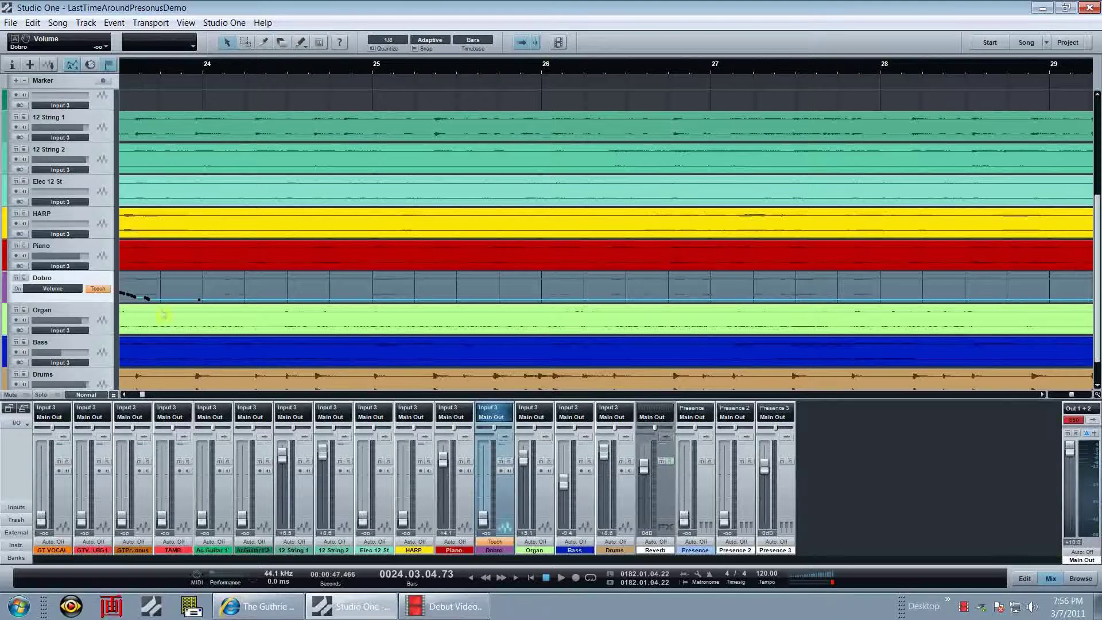
Step: Undo the recorded Dobro volume fade-out near bar 23 and the volume rise near bar 15
click(109, 289)
click(488, 579)
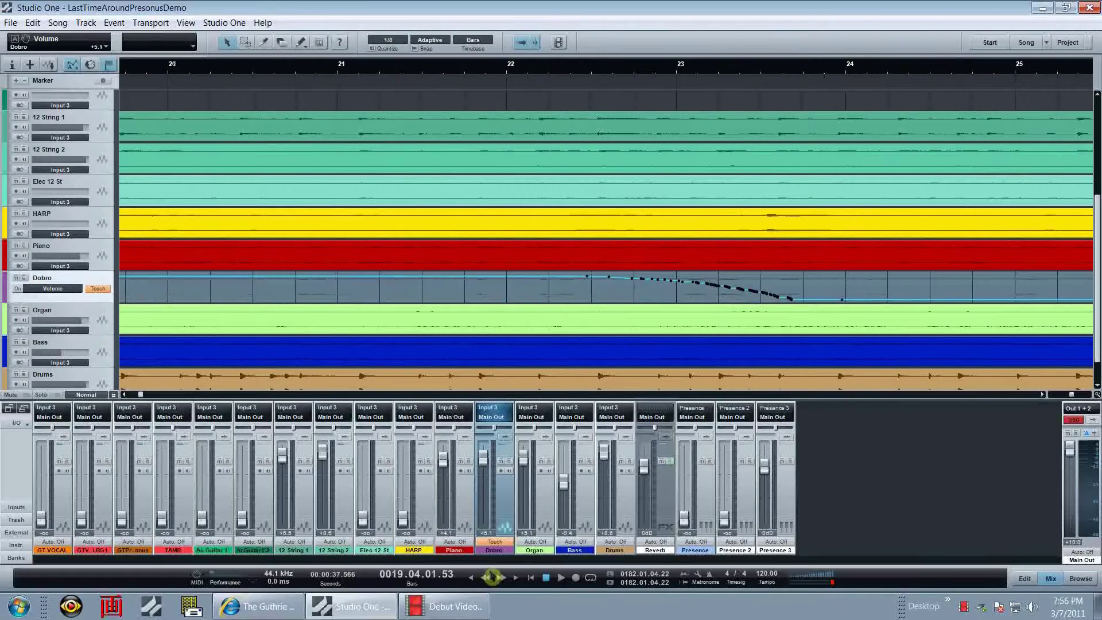
click(497, 401)
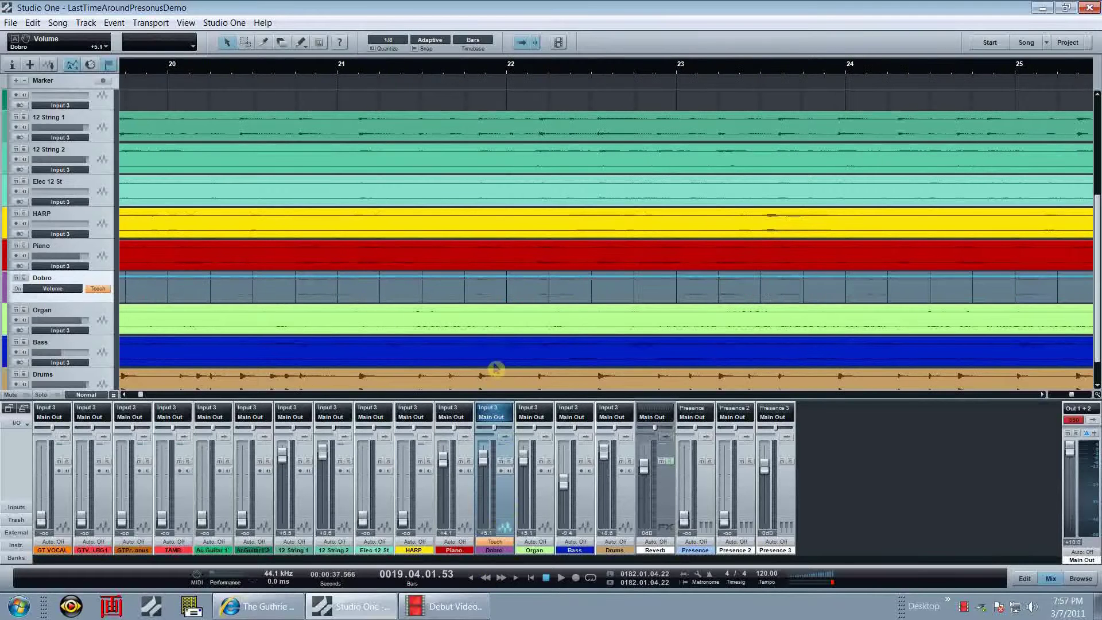
click(489, 417)
click(486, 578)
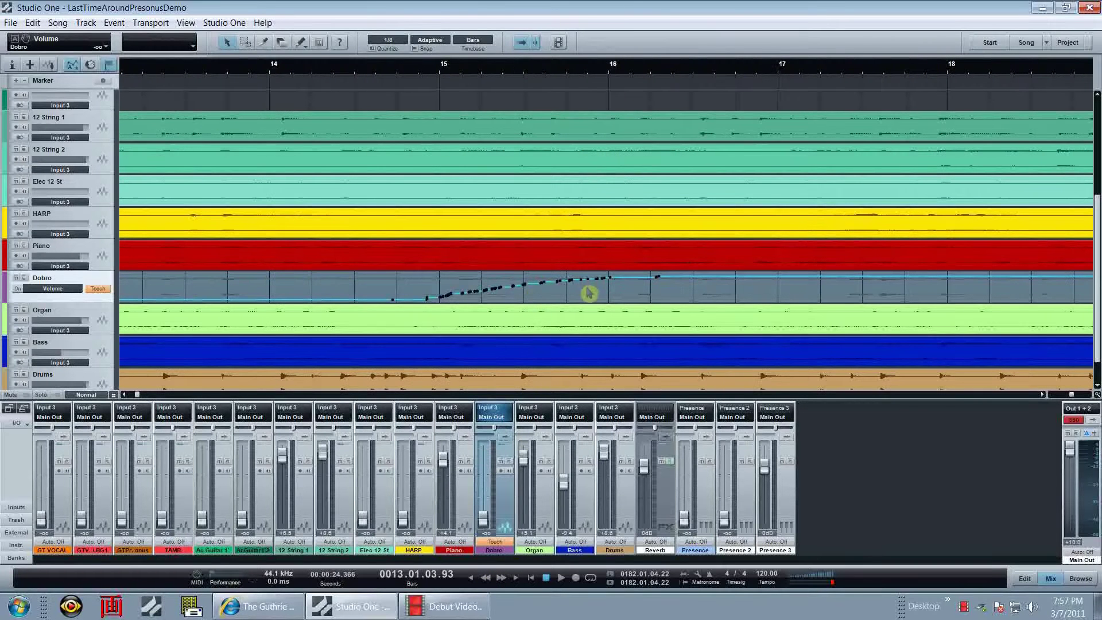
key(ctrl+z)
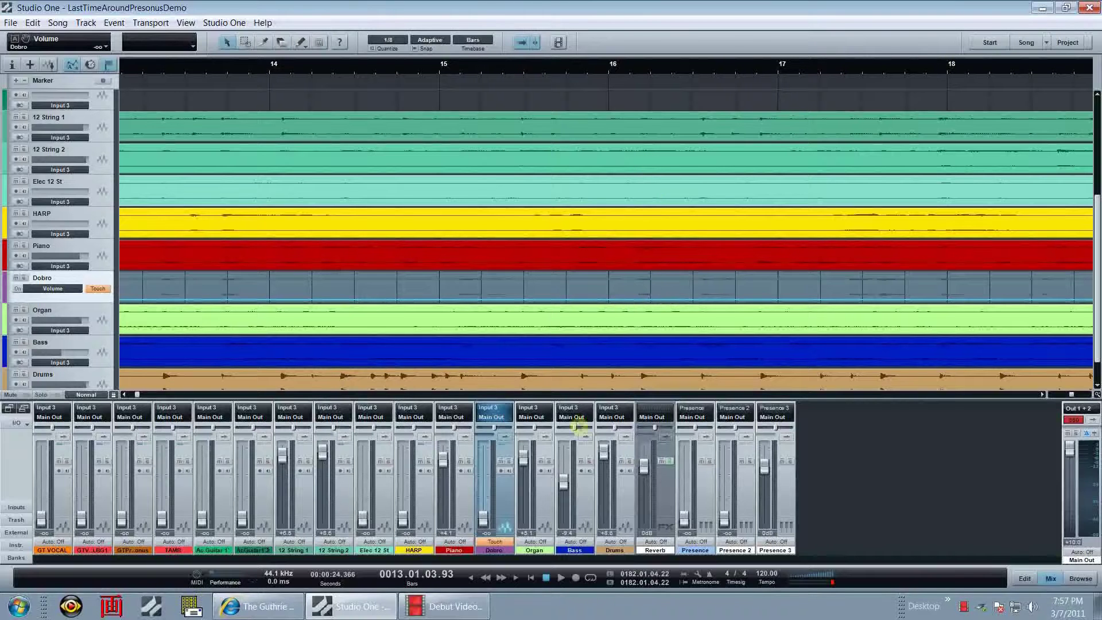
Step: Record a new Dobro volume swell during playback, raising the fader near bar 14 and lowering it to about -55.6 dB before bar 16
click(562, 578)
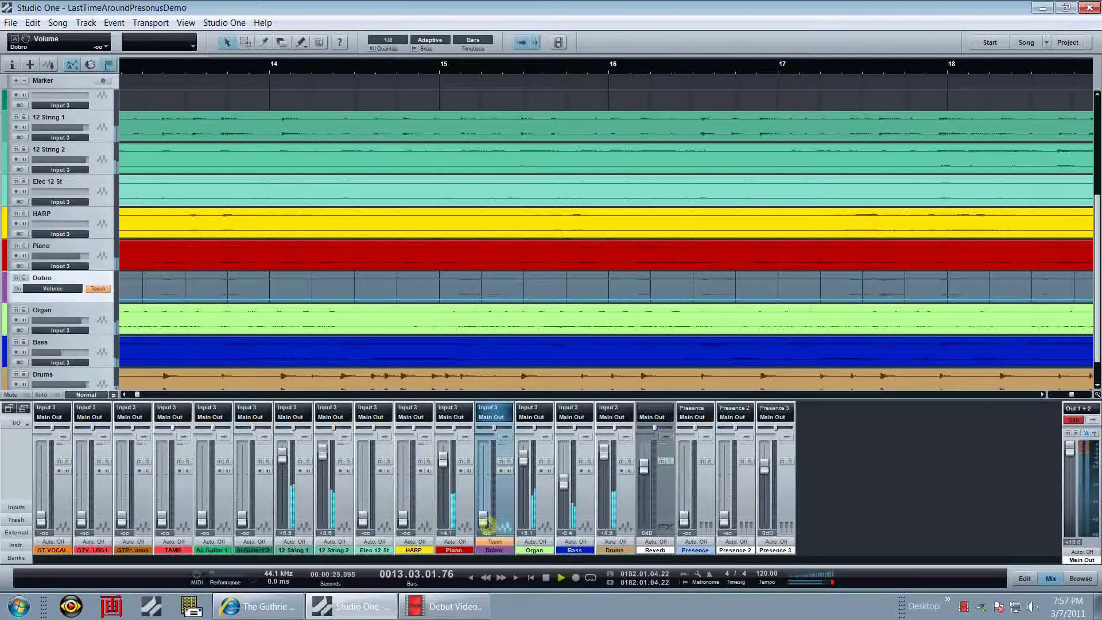
mouse_move(484, 518)
mouse_down()
mouse_move(488, 482)
mouse_move(484, 517)
mouse_up()
click(546, 578)
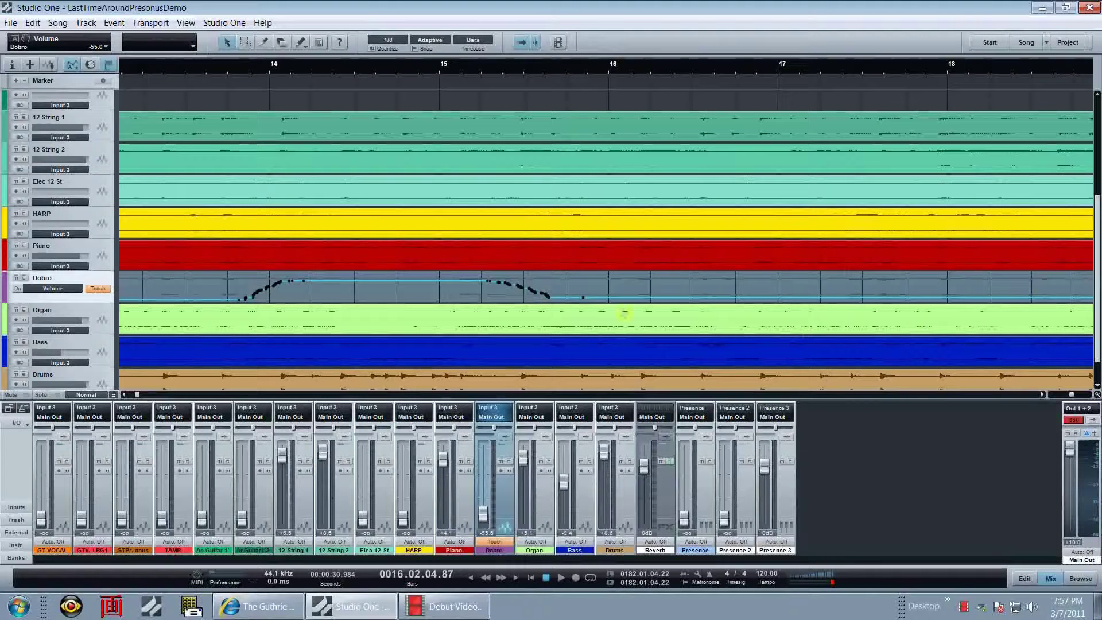
Step: Lower the Dobro fader to silence while playback is stopped
click(86, 220)
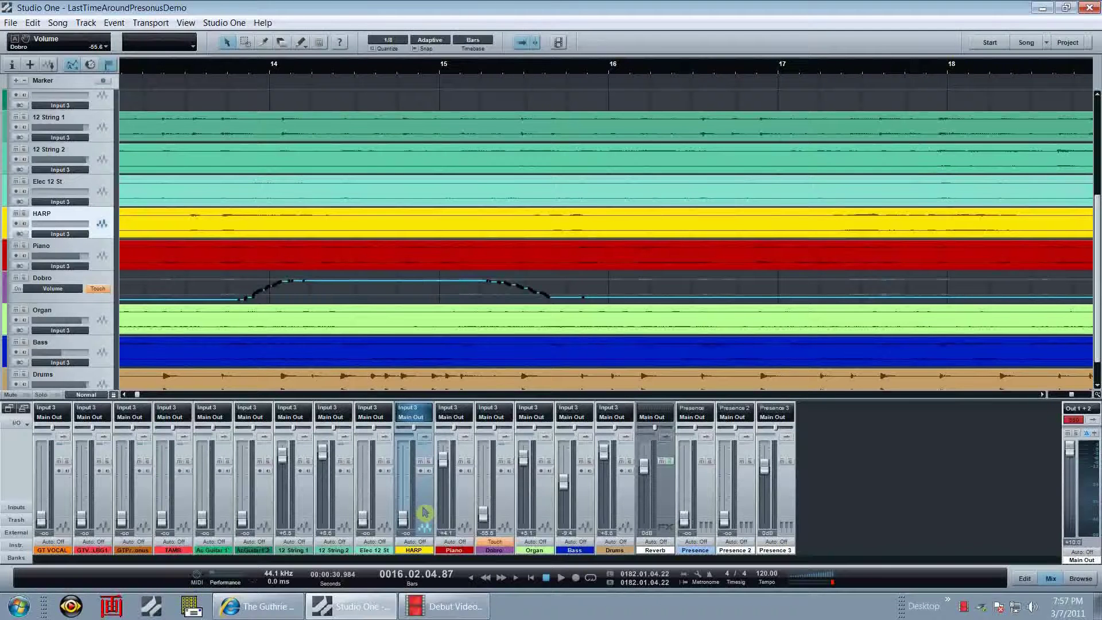
click(479, 521)
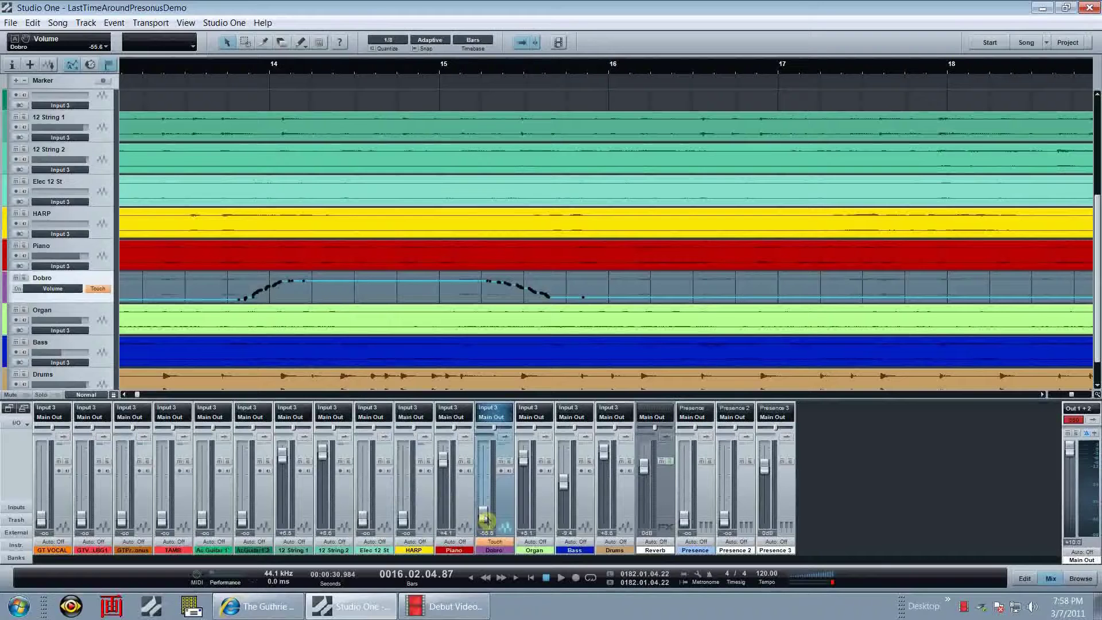
drag(485, 523, 486, 531)
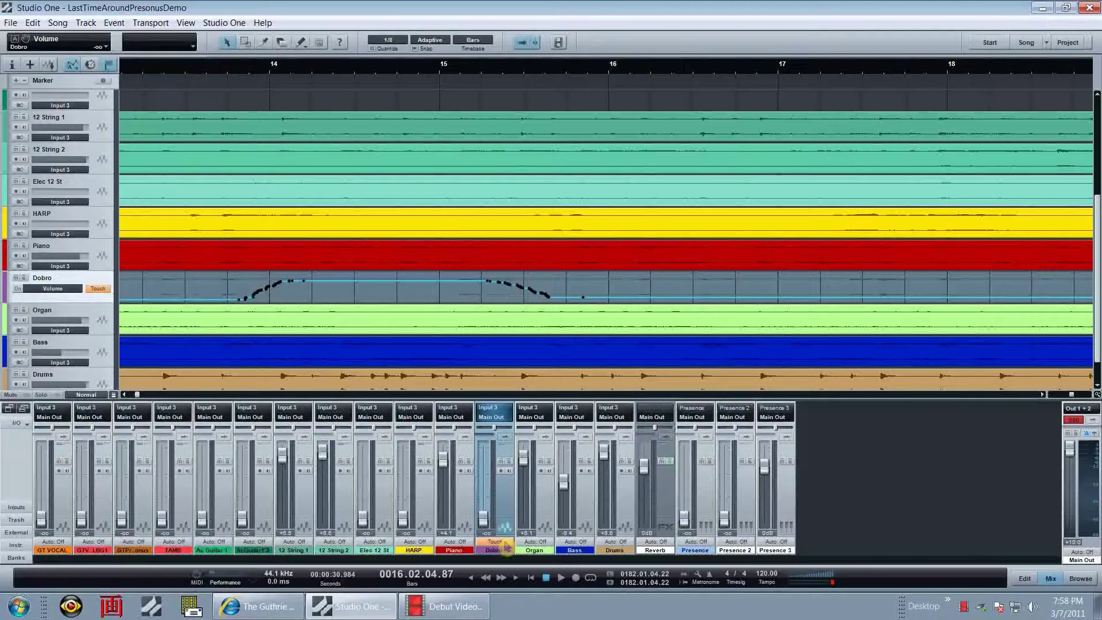
Step: Set the HARP channel's automation mode to Touch and show automation on the HARP track
click(425, 506)
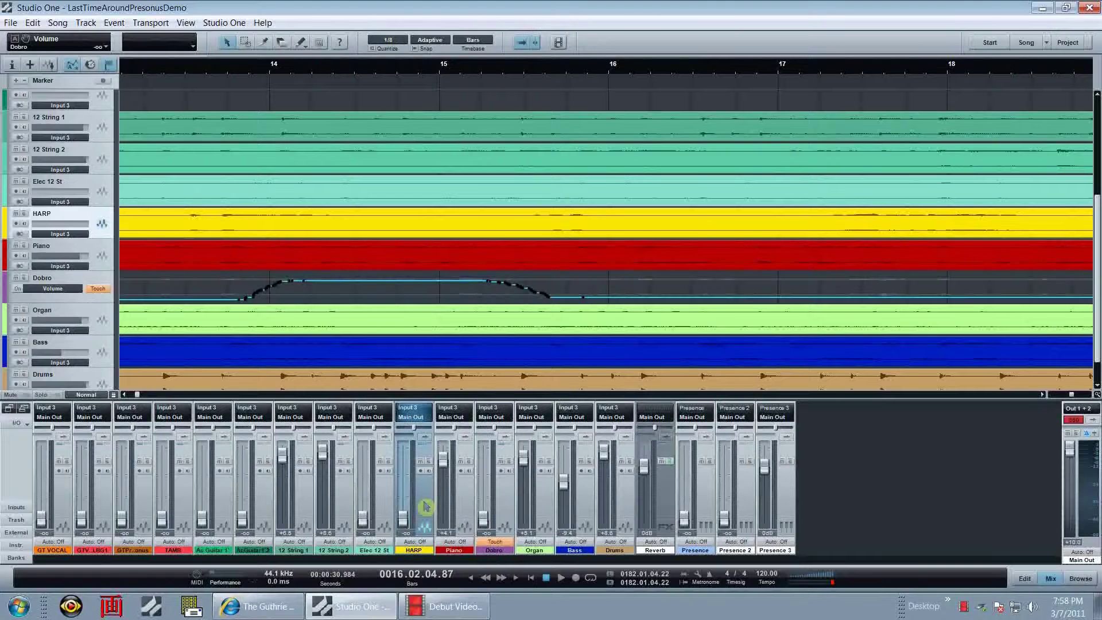
click(426, 543)
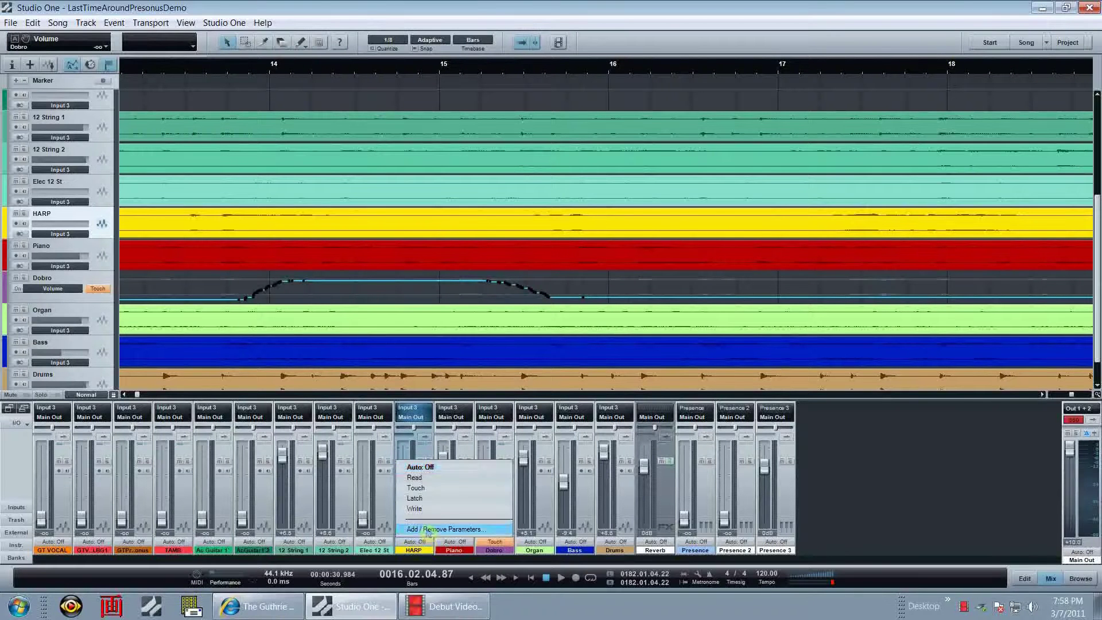
click(430, 495)
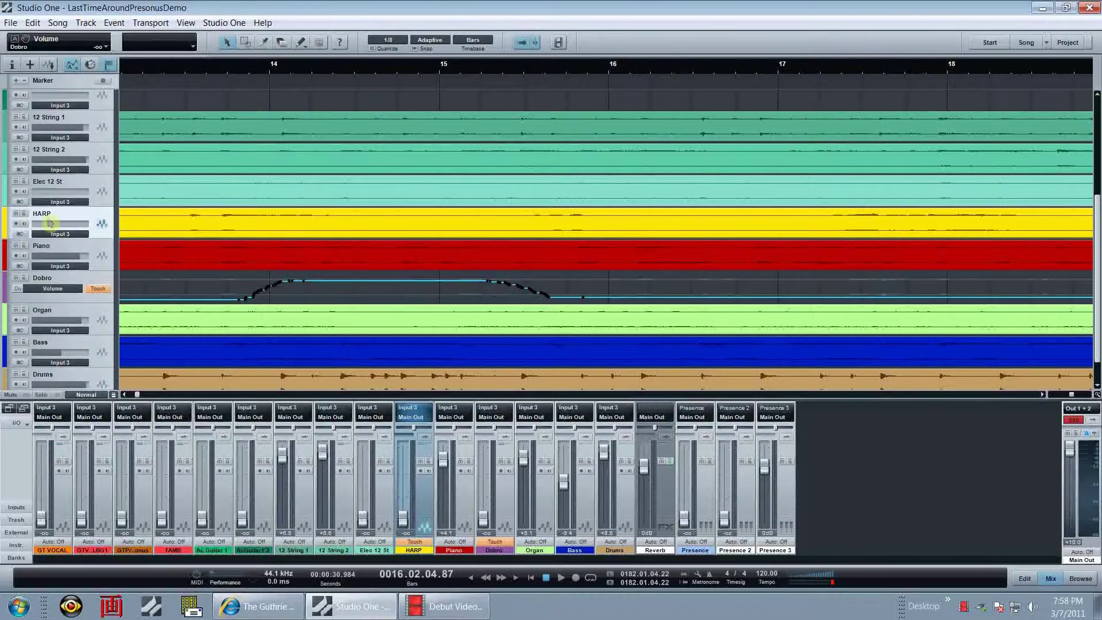
right_click(80, 218)
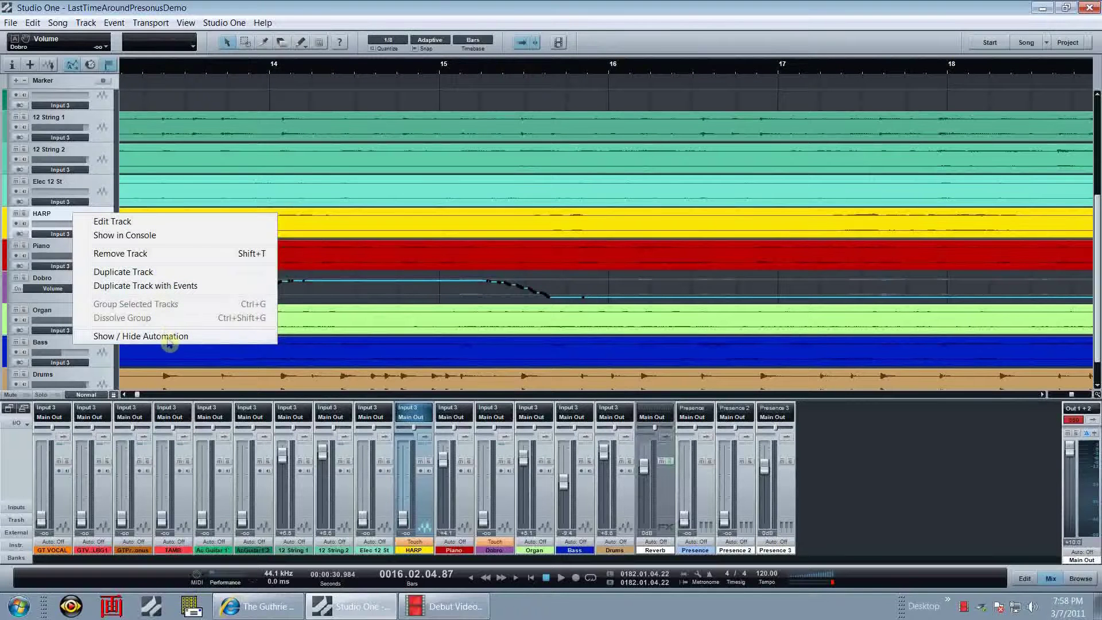
click(169, 341)
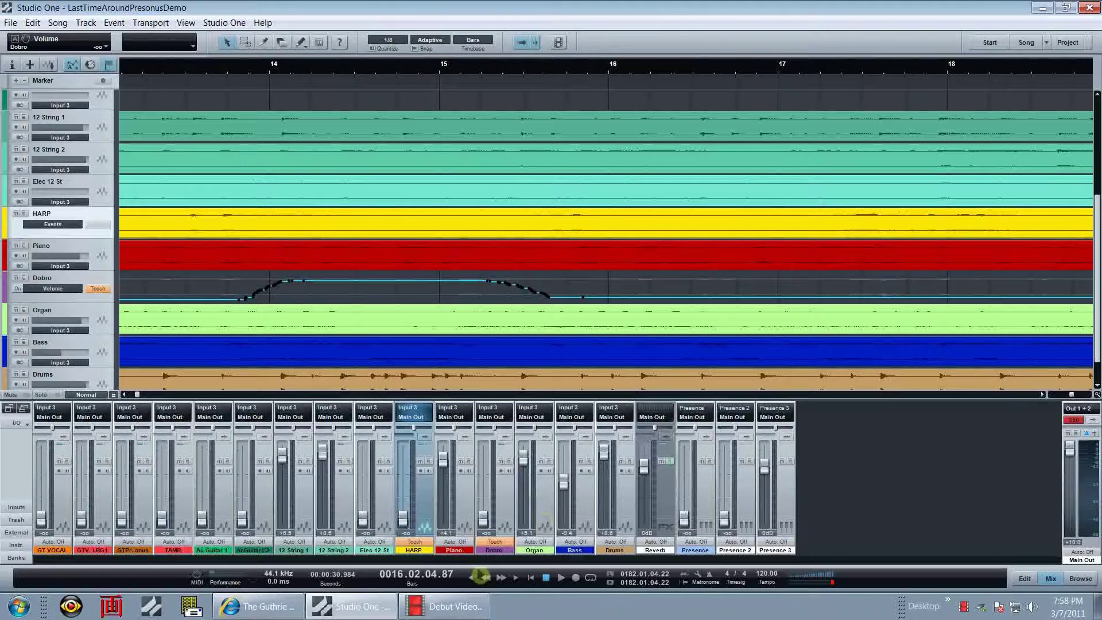
Step: Change the HARP channel's colour to blue
click(425, 554)
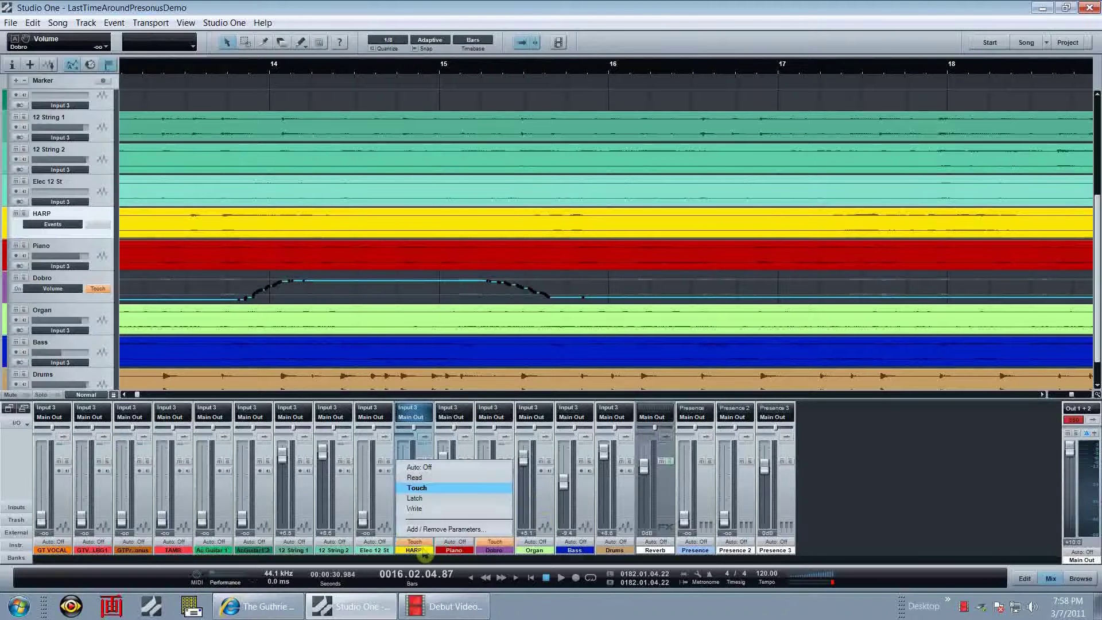
click(426, 557)
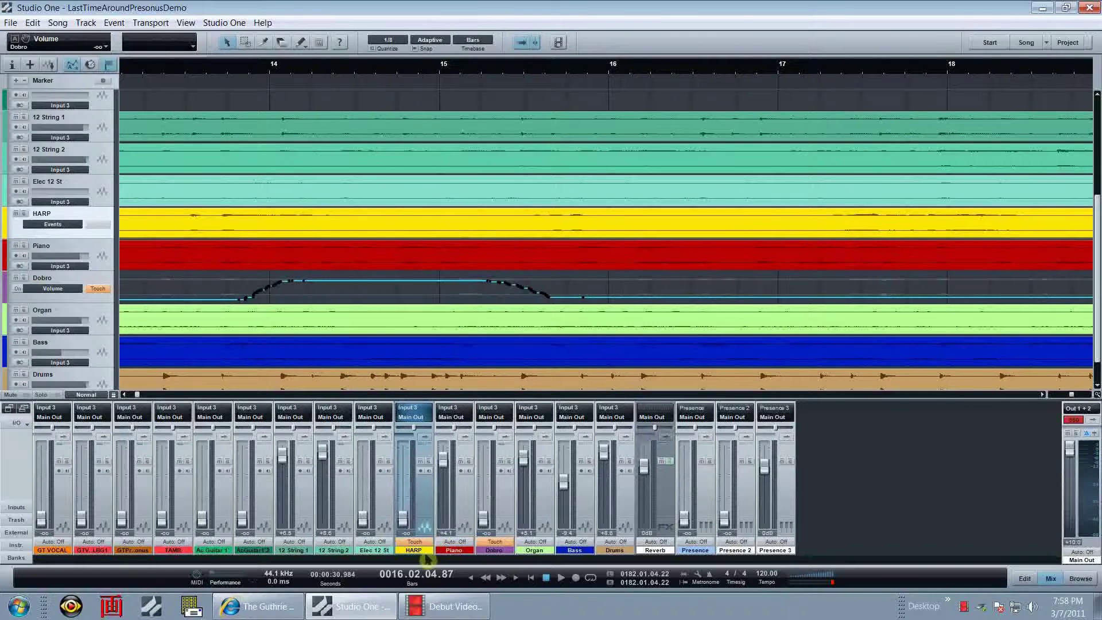
click(426, 555)
click(455, 532)
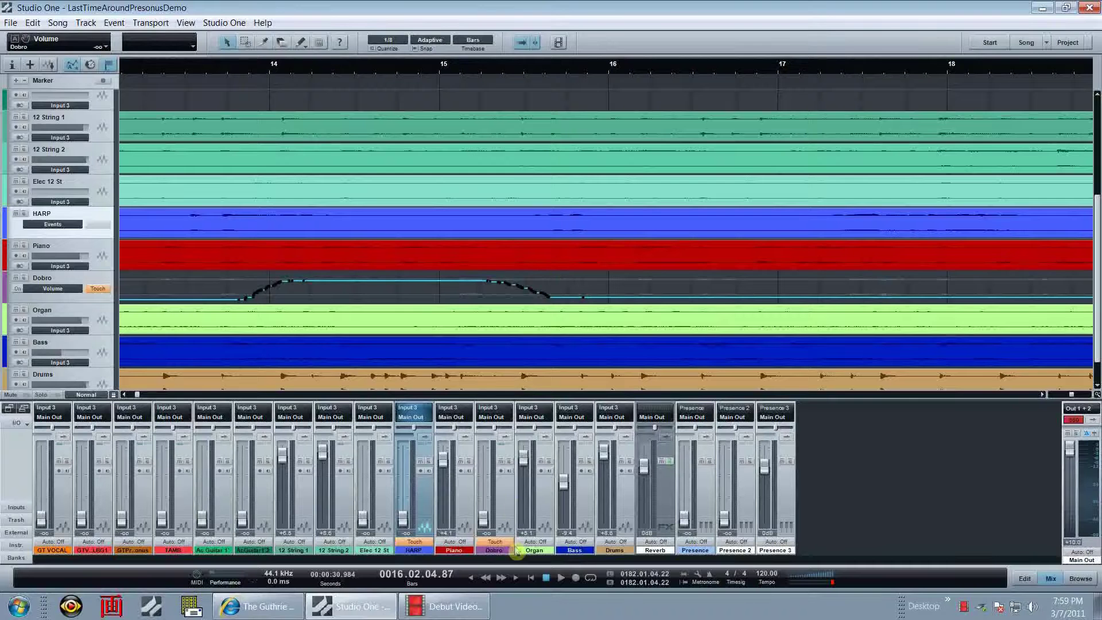
Step: Record a HARP volume swell during playback from bar 13, raising the fader after bar 15 and lowering it to silence after bar 17
click(487, 578)
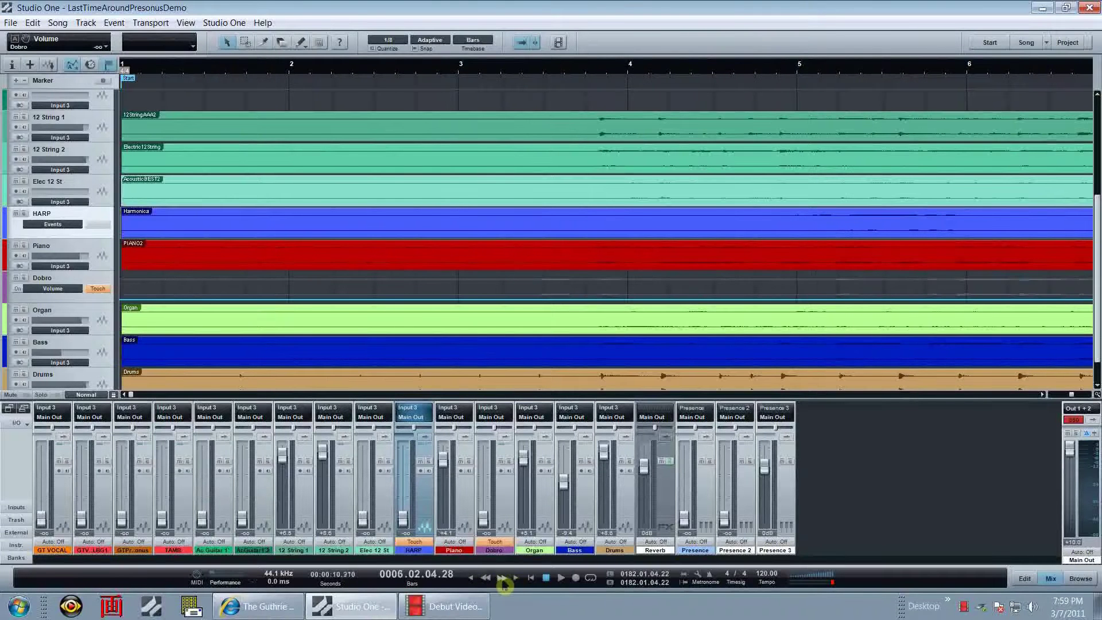
click(501, 578)
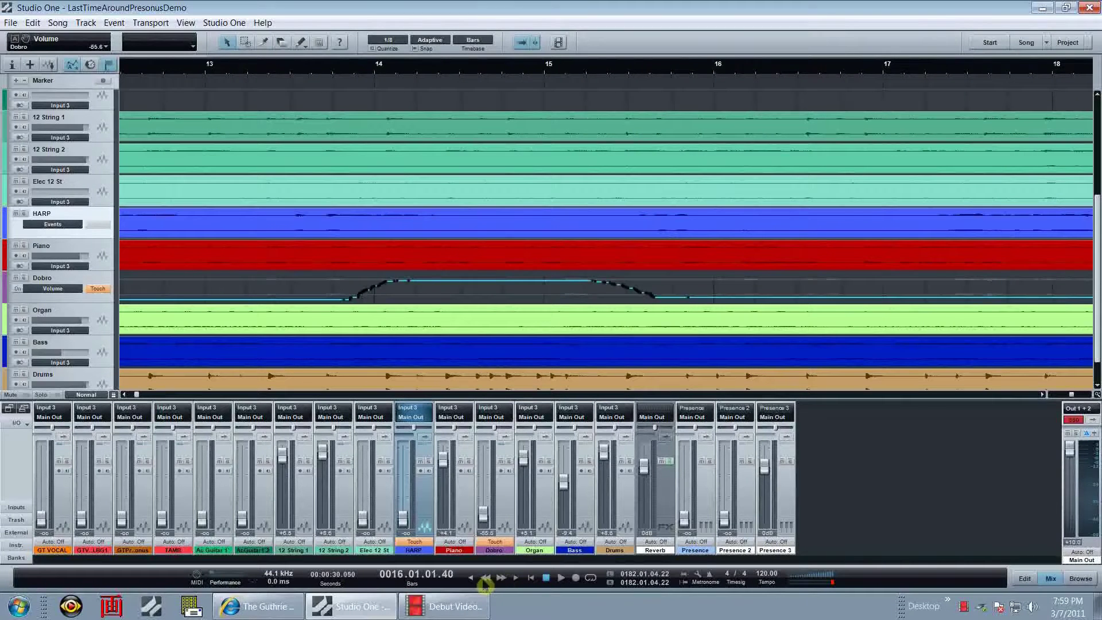
click(486, 578)
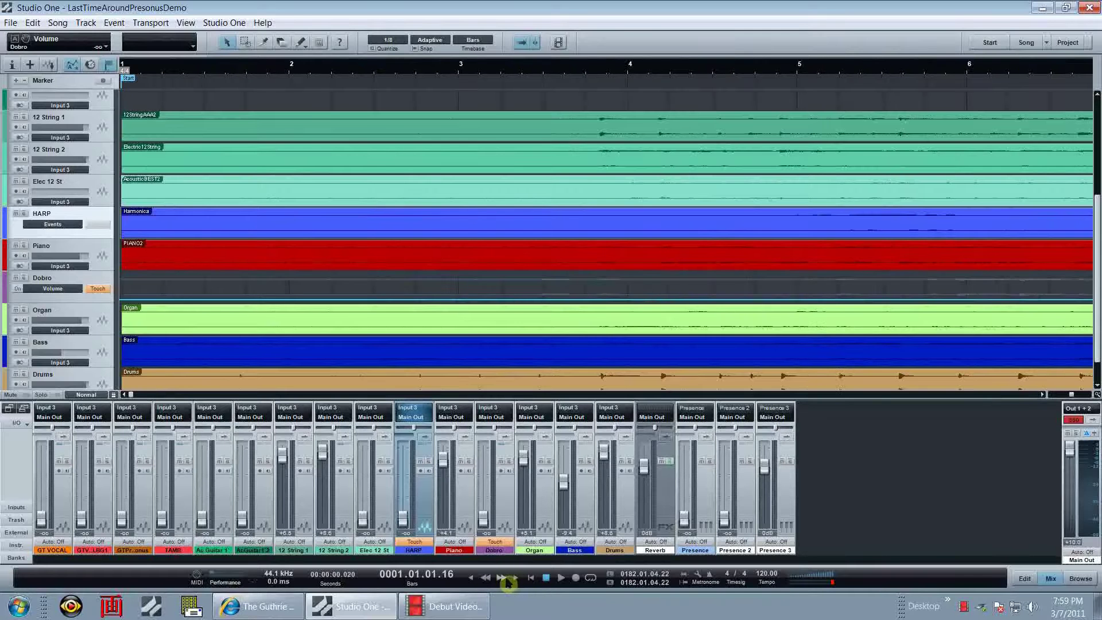
click(506, 580)
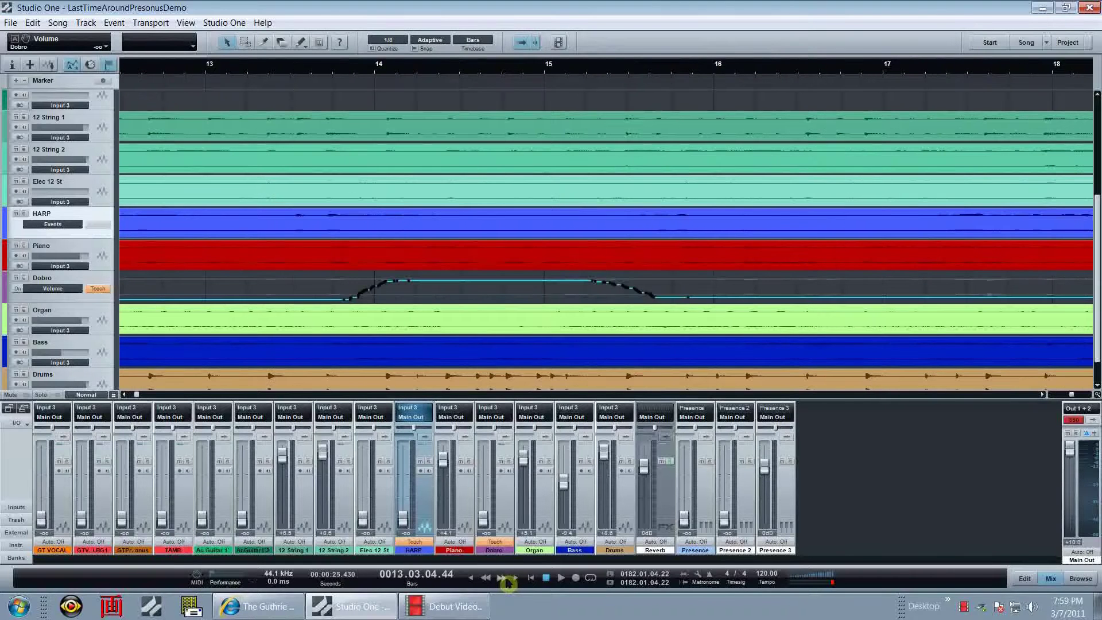
click(485, 578)
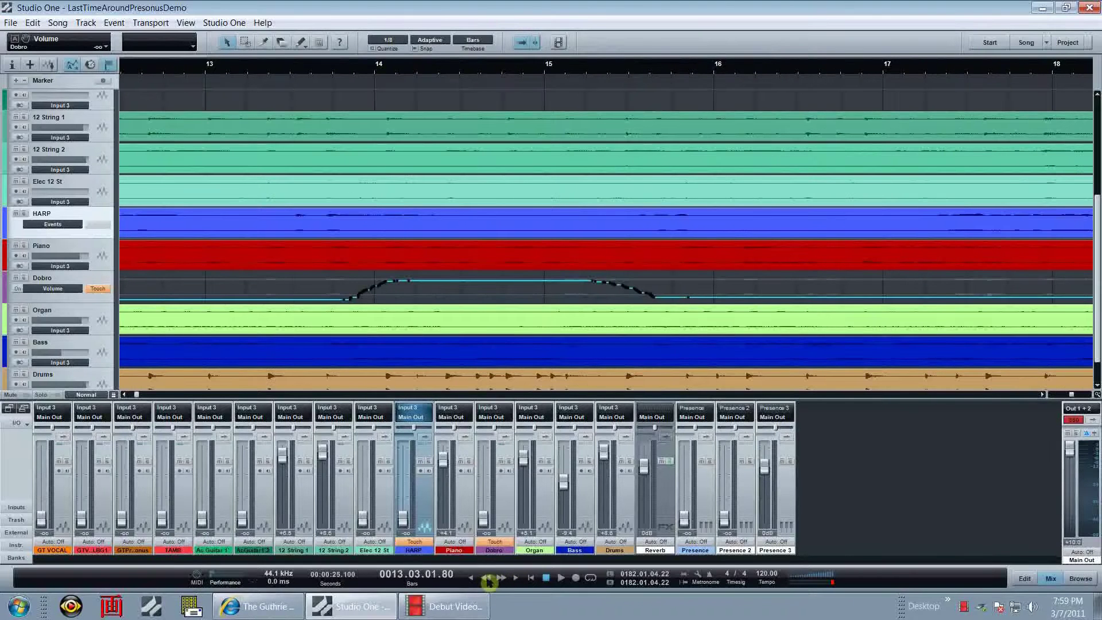
click(562, 578)
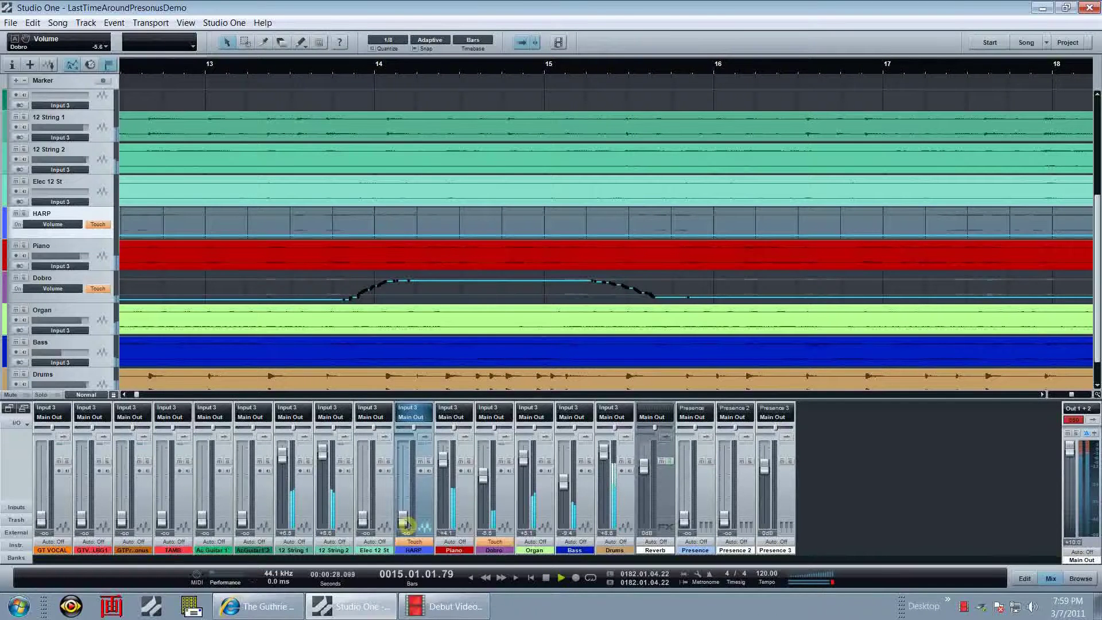
mouse_move(406, 524)
mouse_down()
mouse_move(413, 468)
mouse_move(413, 534)
mouse_up()
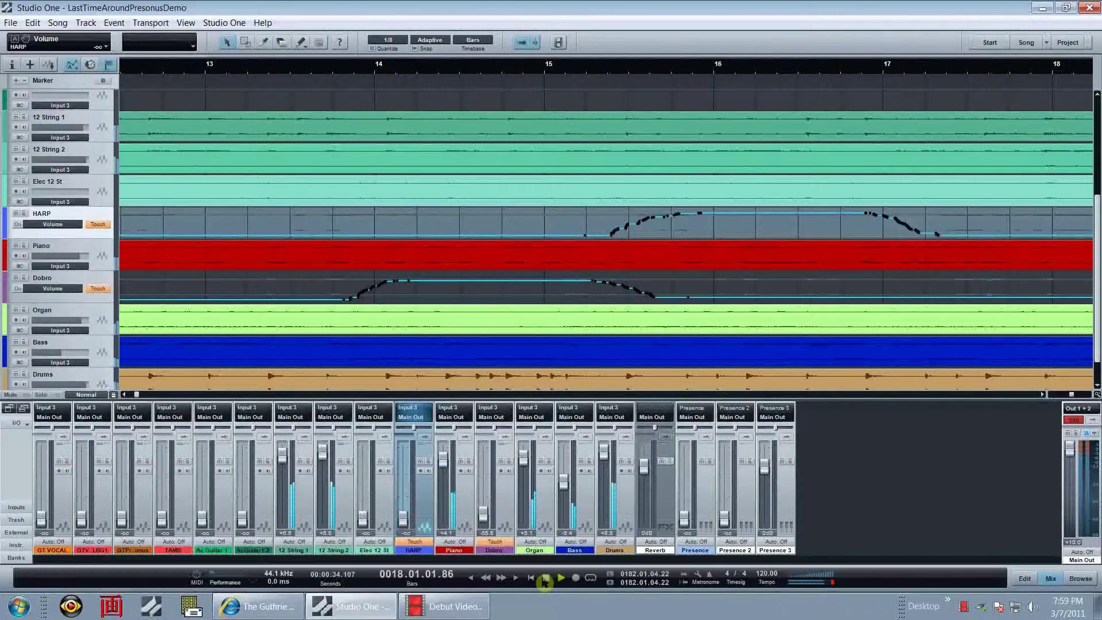
click(546, 577)
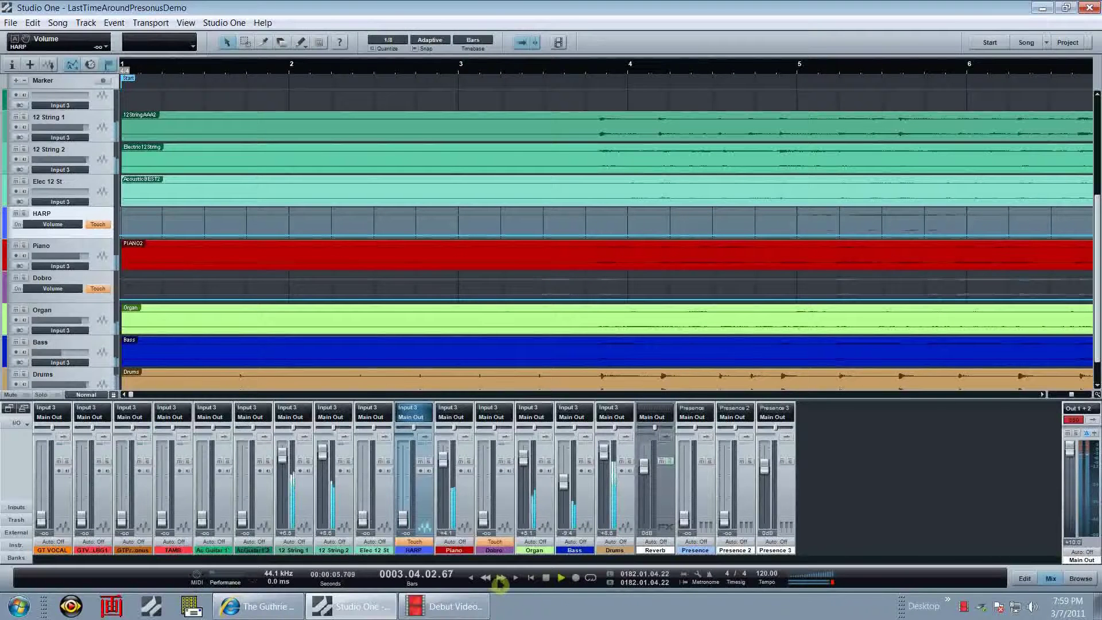
Step: Move playback back and forth around bars 12 to 16 to review the Dobro and HARP volume curves, and stop
click(503, 578)
click(503, 578)
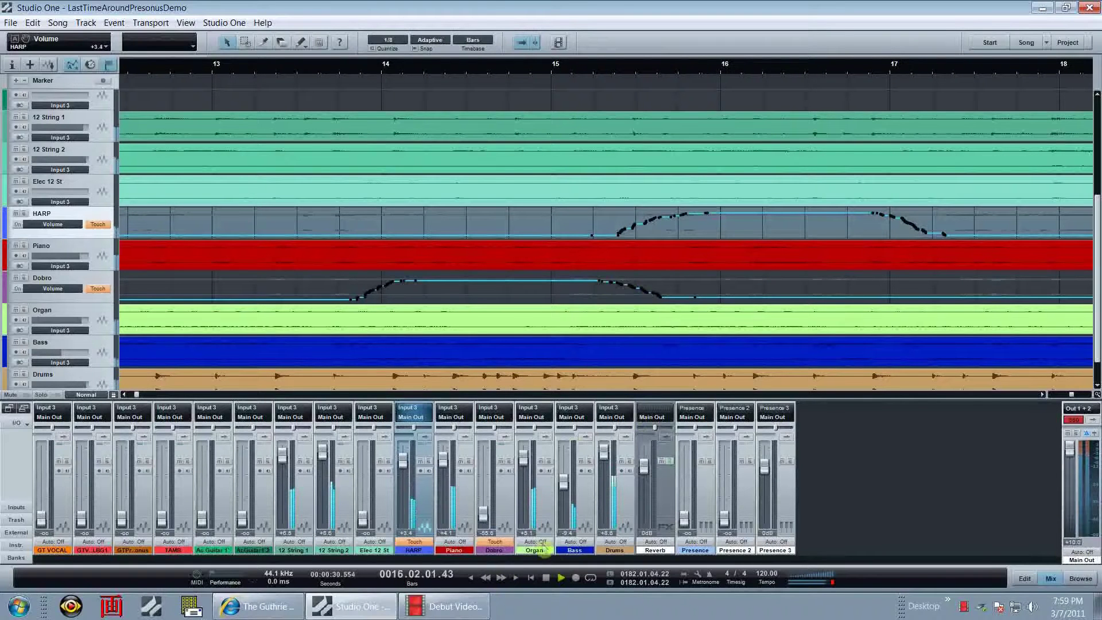
click(491, 579)
click(492, 579)
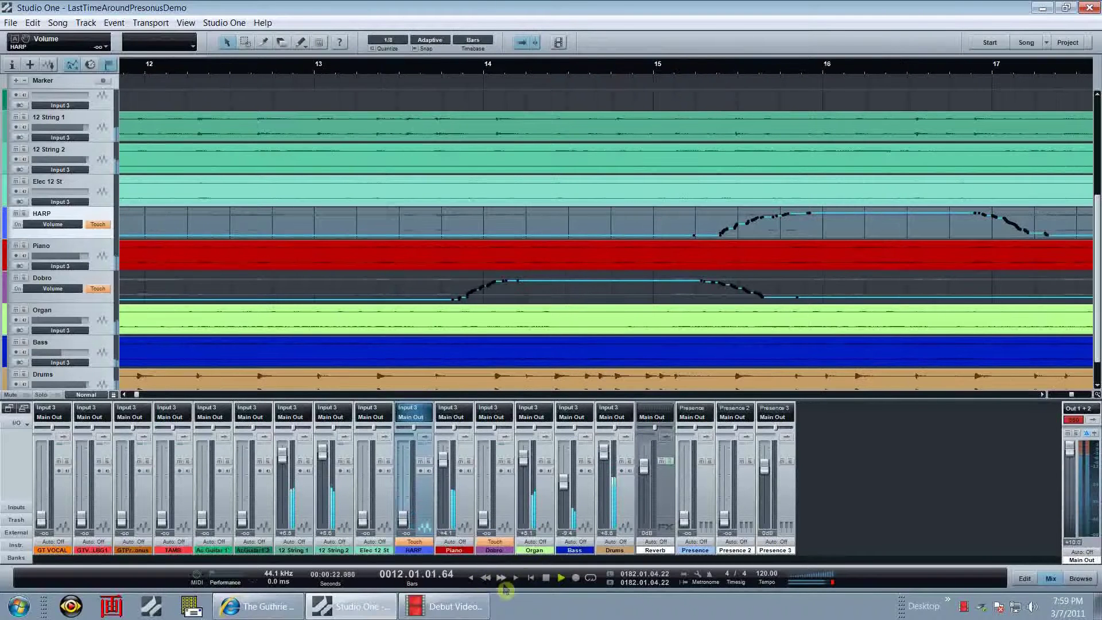
click(546, 578)
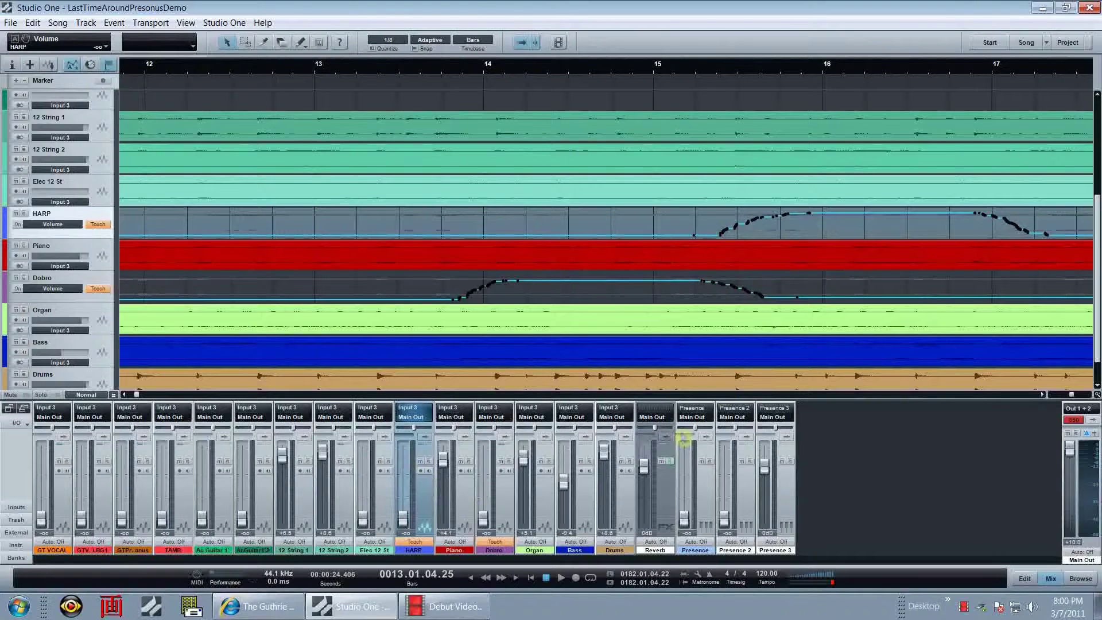
Step: Play the song from bar 10 to bar 19 to check the Dobro swell handing over to the HARP swell
click(485, 578)
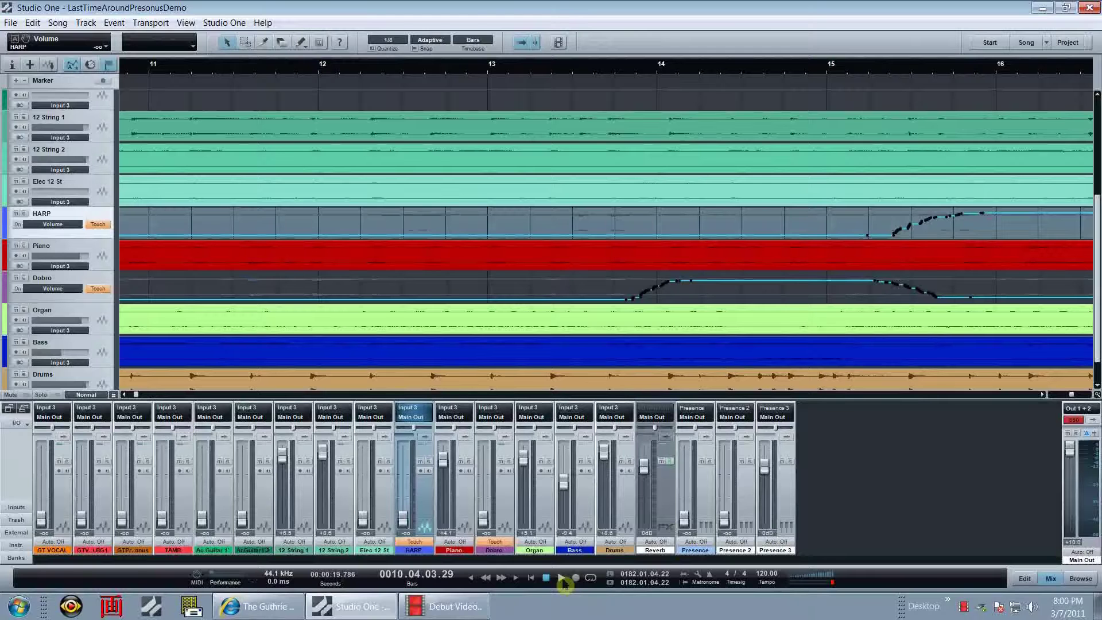
click(562, 578)
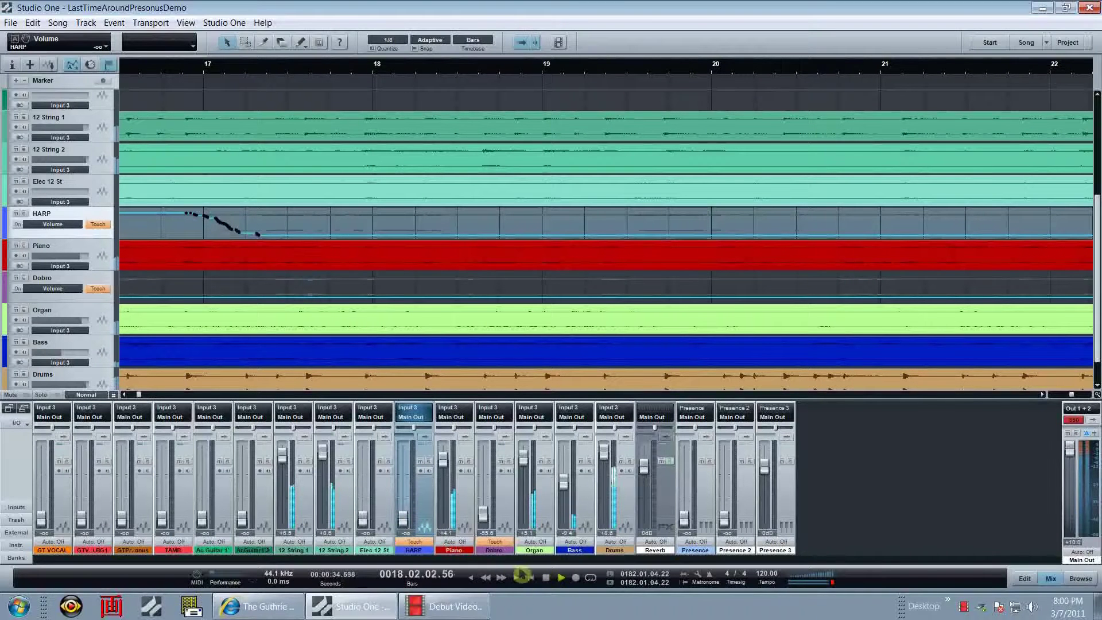
click(547, 578)
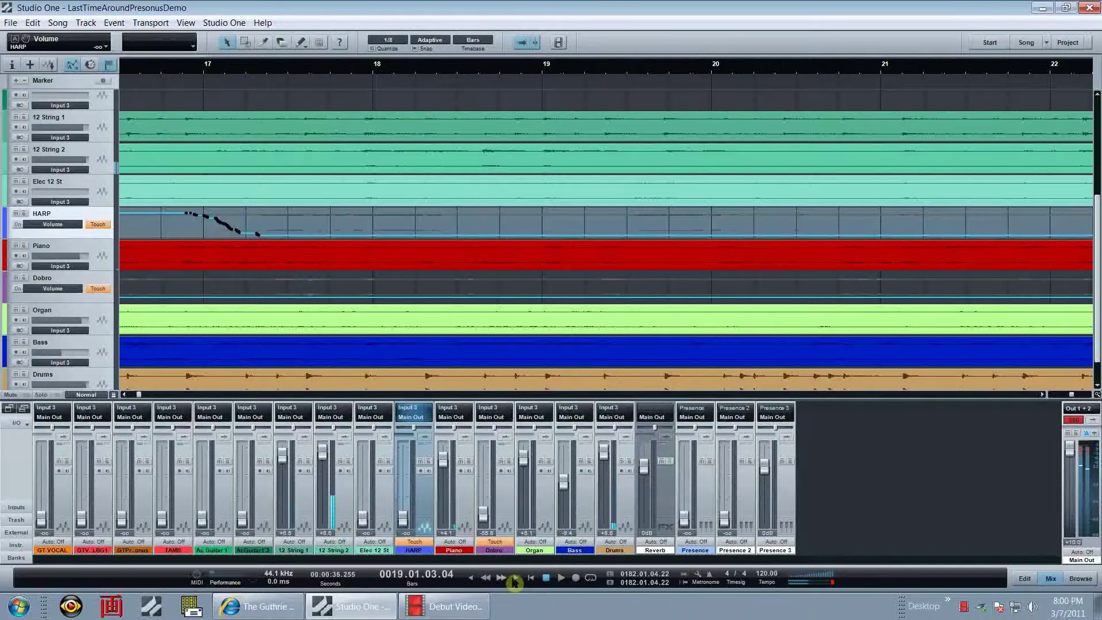
Step: Replay the song from bar 12 to bar 17, and move between bars 11 and 17 to re-examine the Dobro and HARP volume curves
click(488, 578)
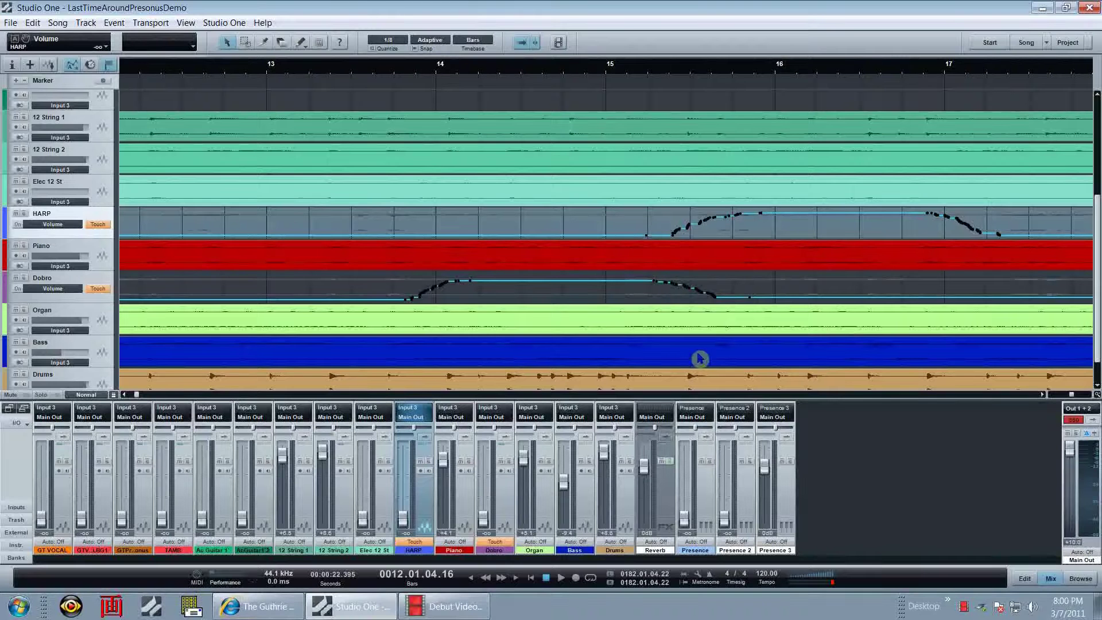
click(563, 578)
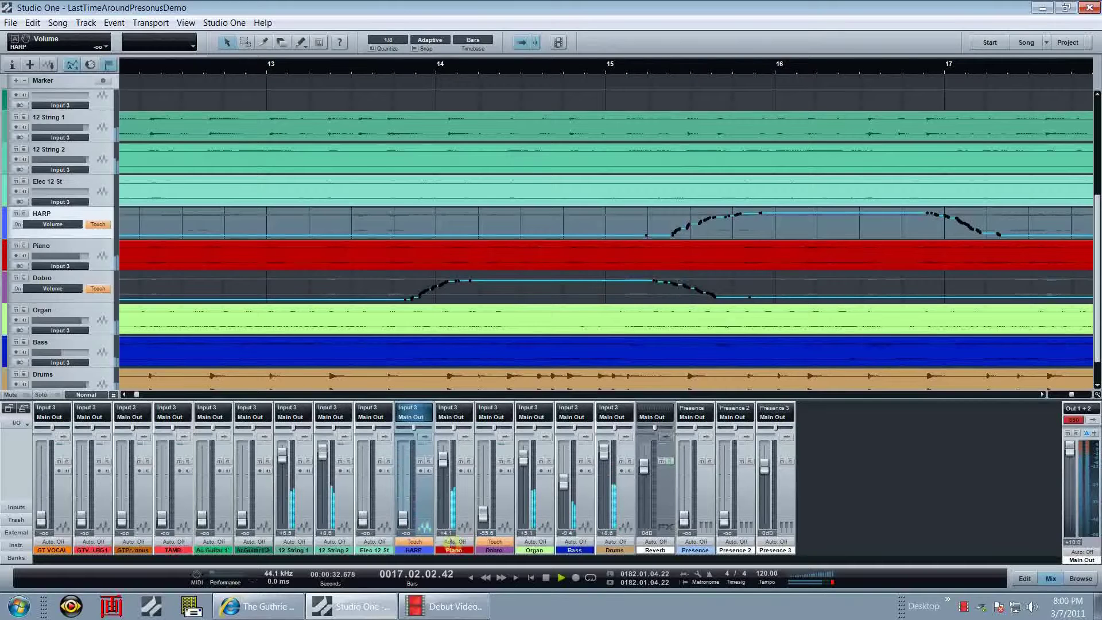
click(547, 579)
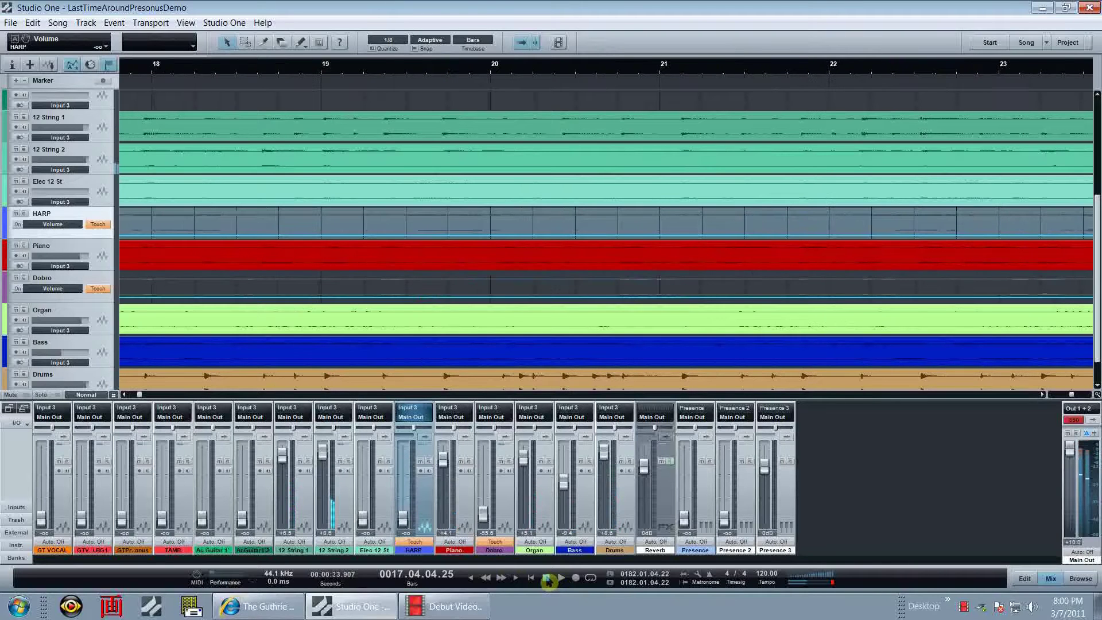
click(488, 578)
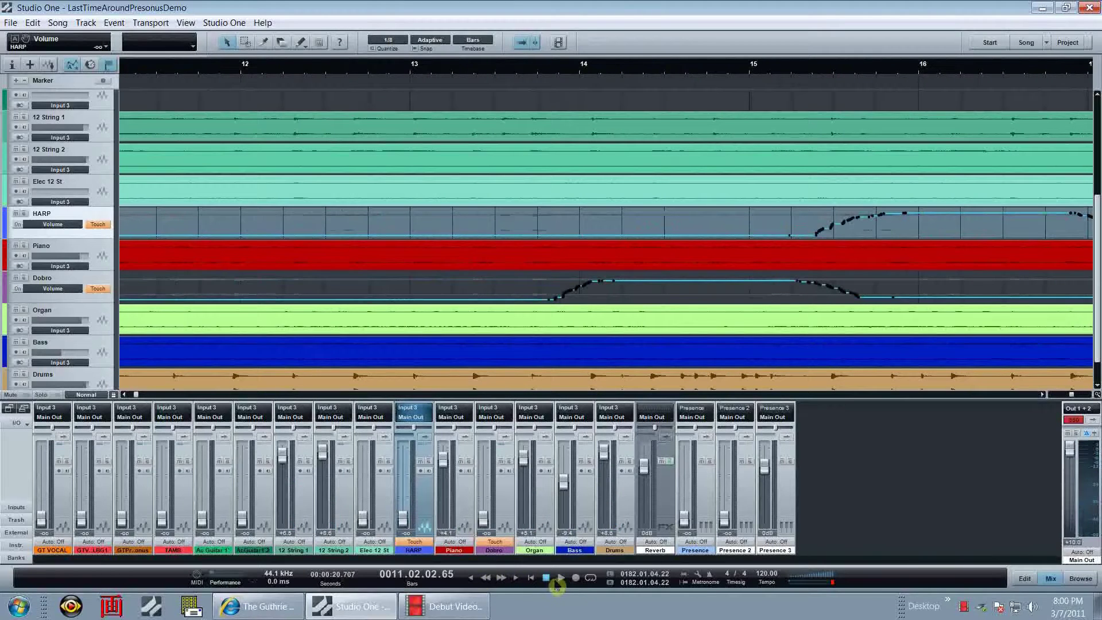
click(503, 577)
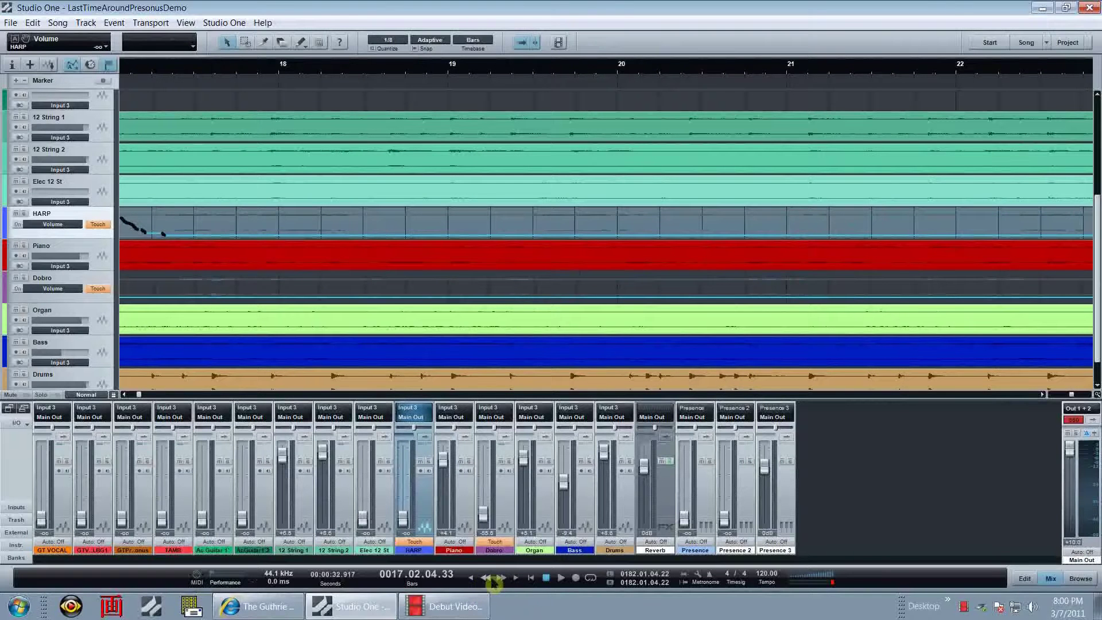
click(489, 578)
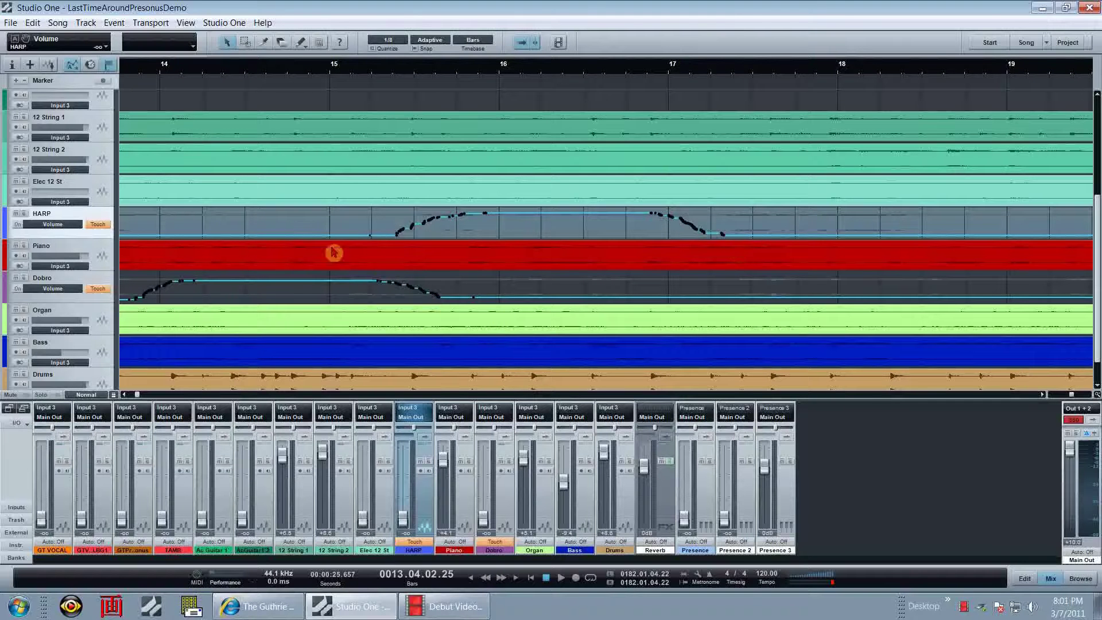
Step: Set the Elec 12 St channel's automation mode to Touch and show the automation lane on its track
click(102, 184)
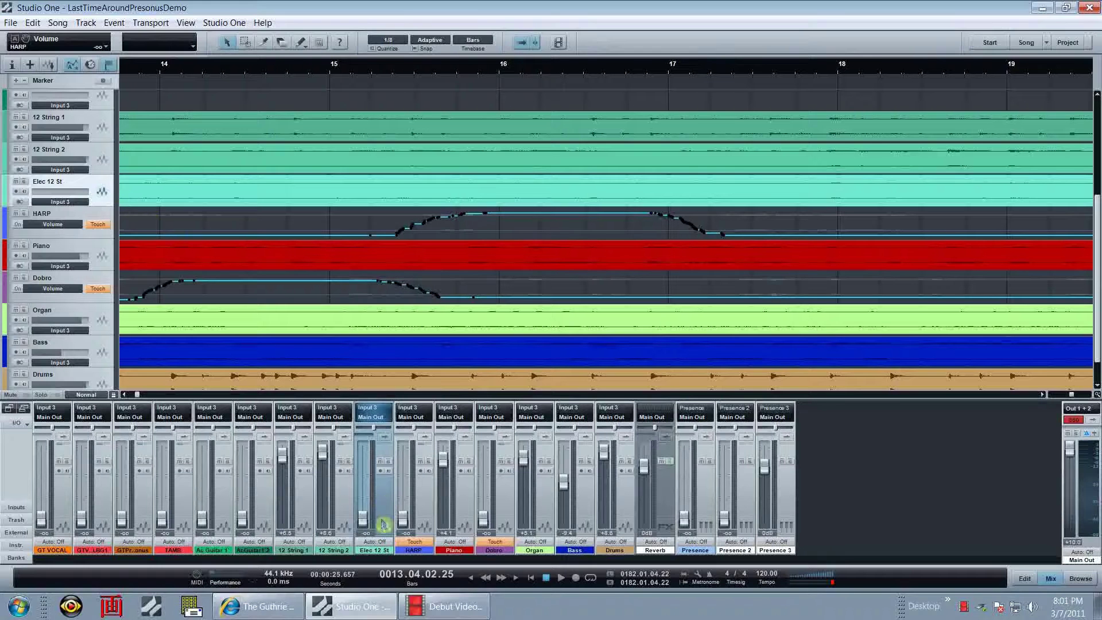
click(377, 543)
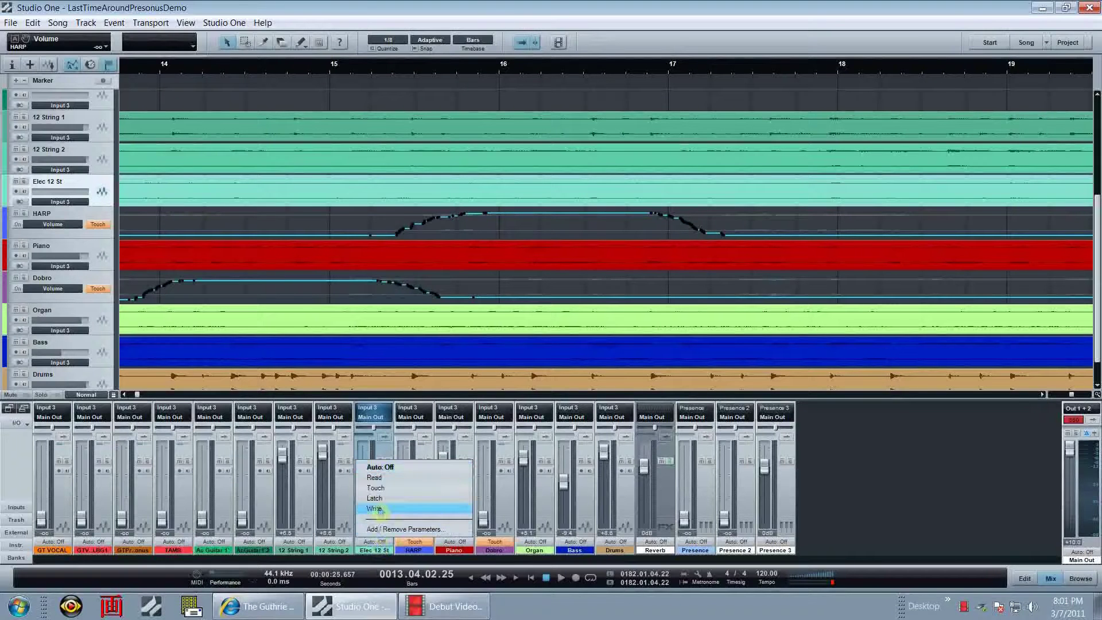
click(376, 487)
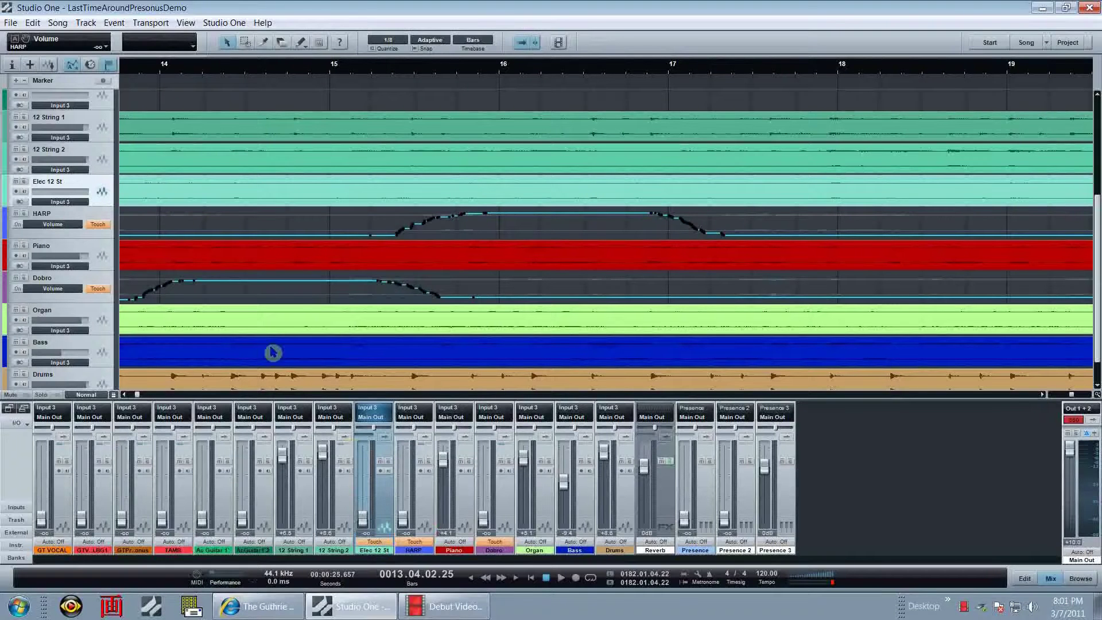
right_click(102, 201)
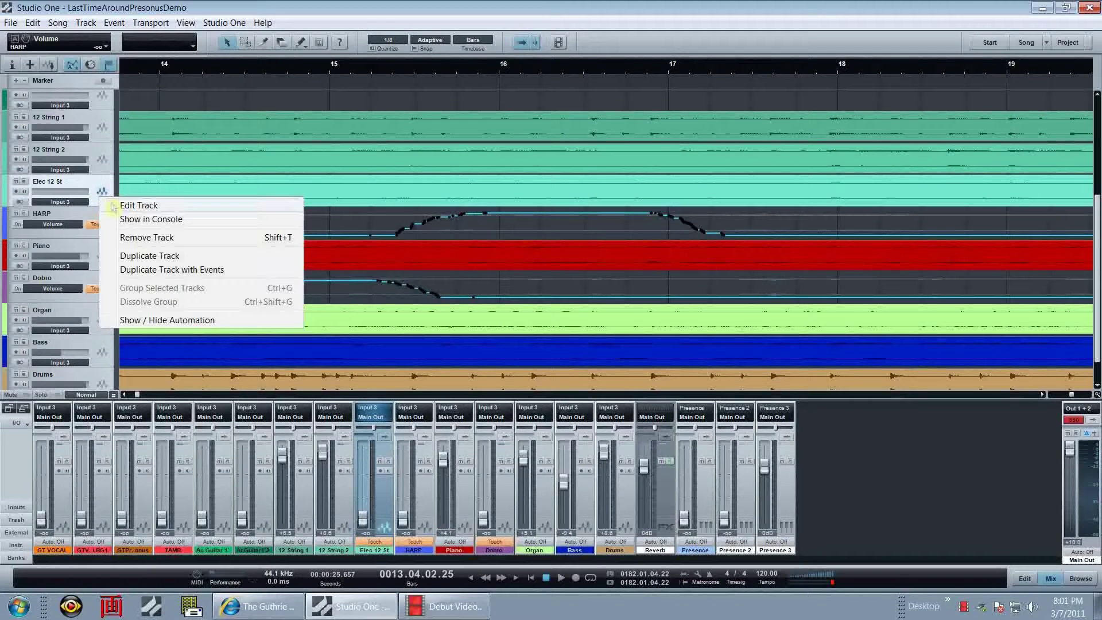
click(188, 325)
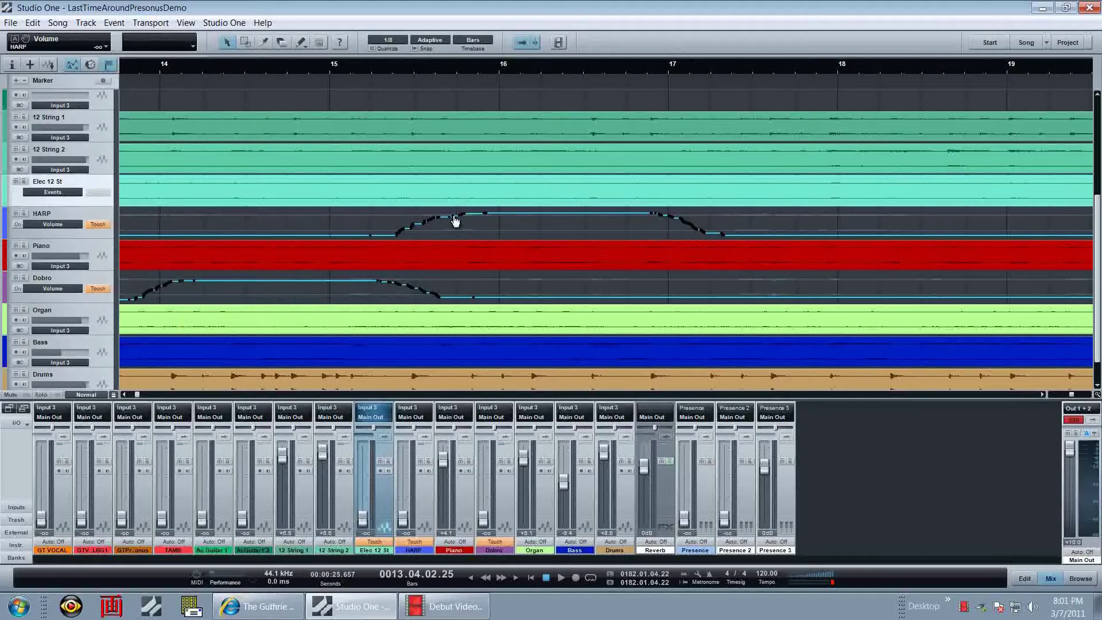
Step: Change the Elec 12 St channel's colour to red
click(378, 555)
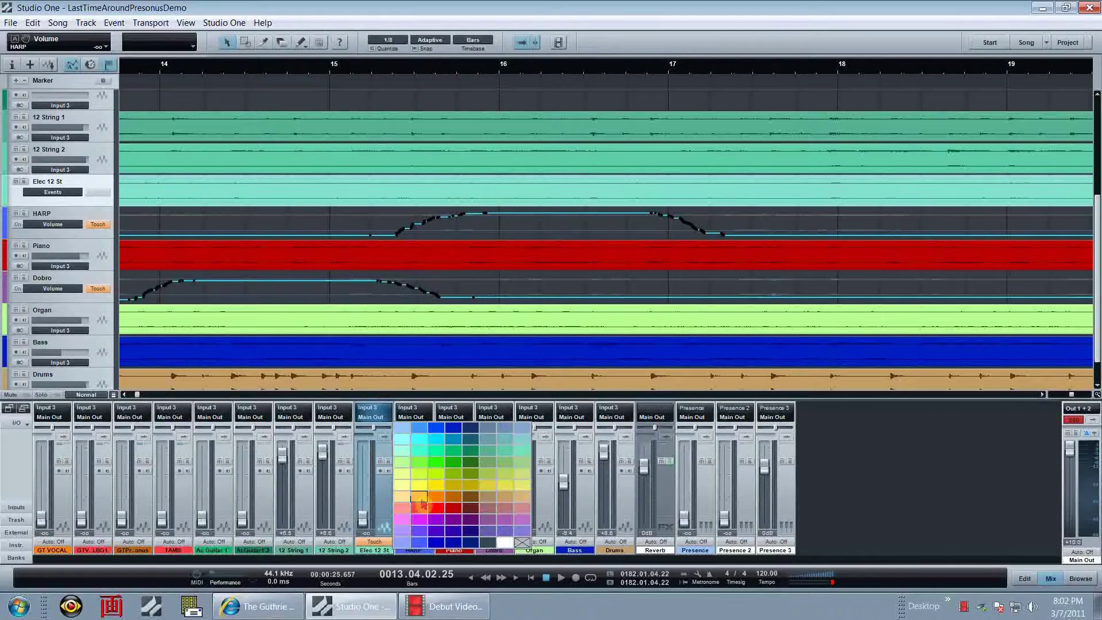
click(436, 508)
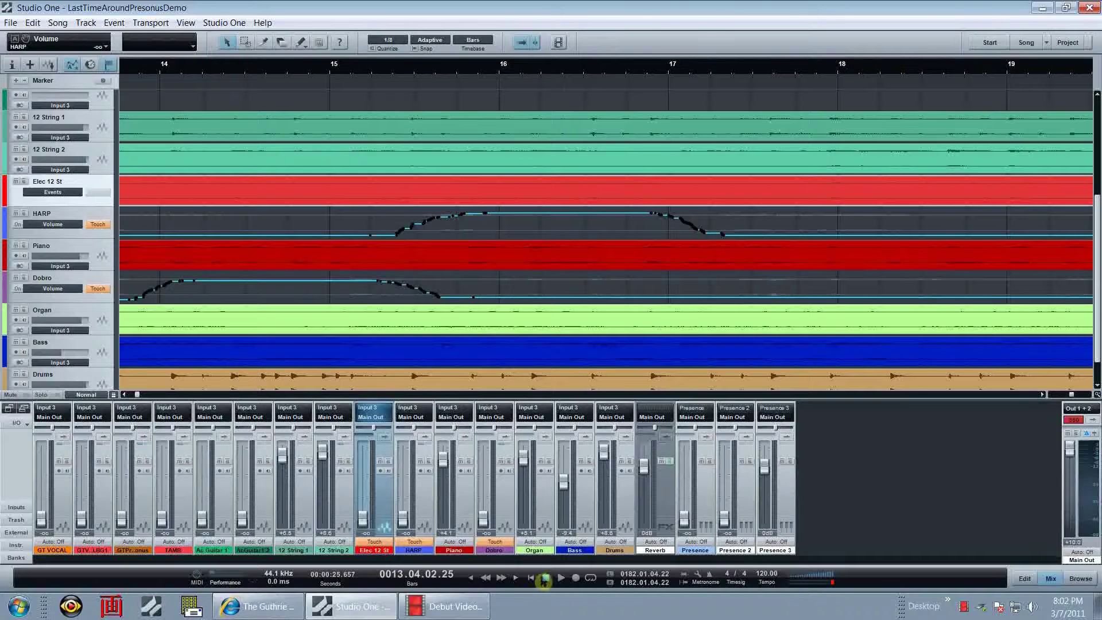
Step: Rewind the song to bar 7 and, with playback stopped, try jumping the Elec 12 St fader to +10 dB and back to silence
click(488, 579)
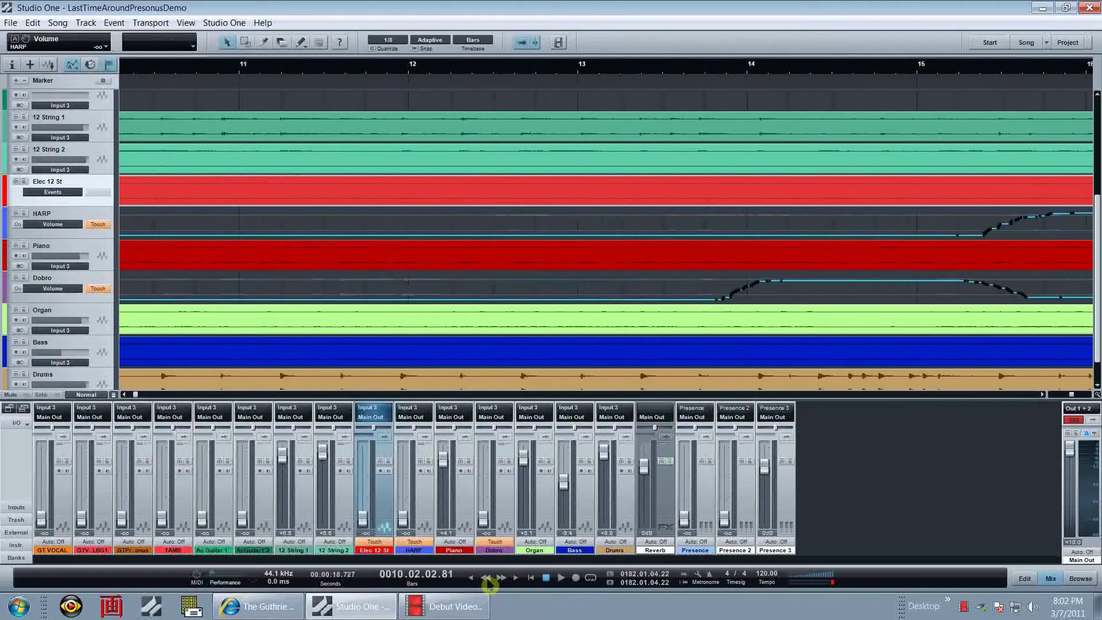
drag(489, 584, 489, 584)
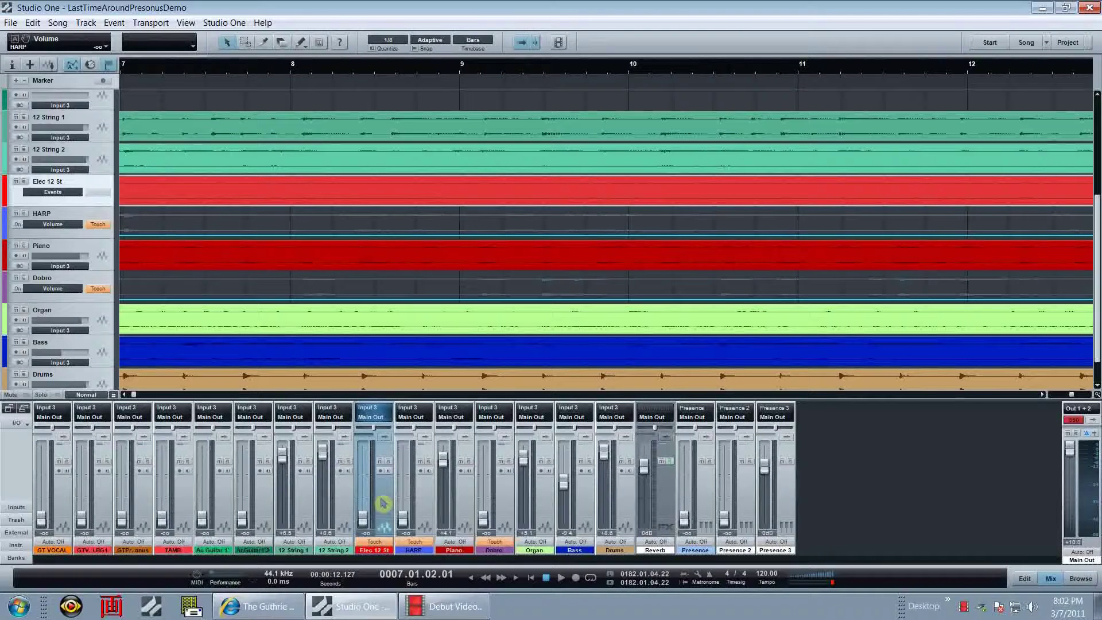
click(368, 454)
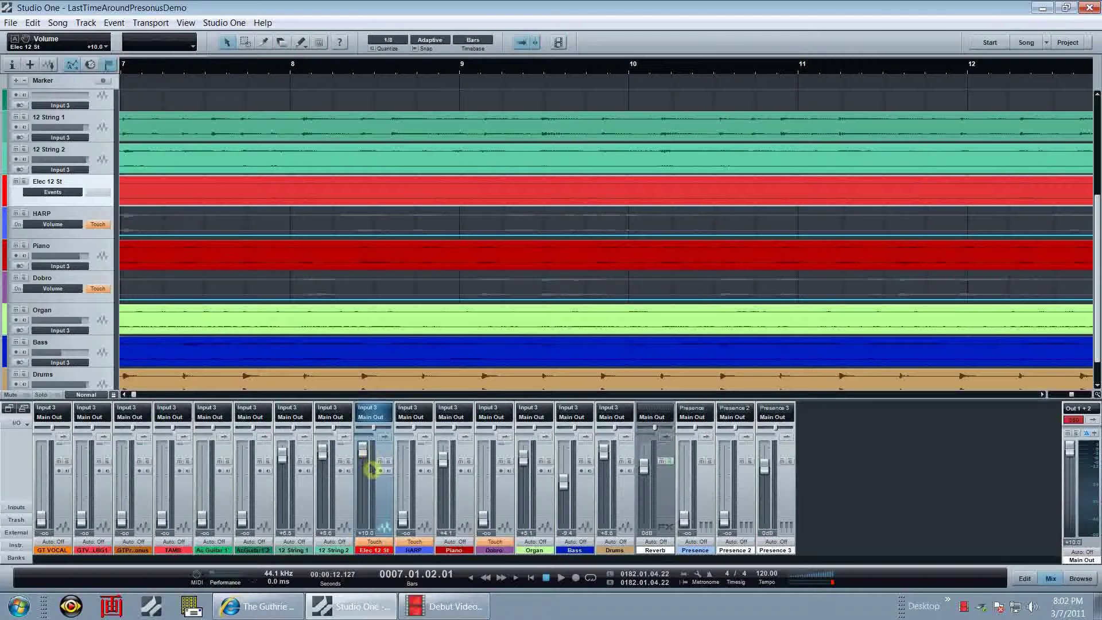
drag(369, 463, 374, 539)
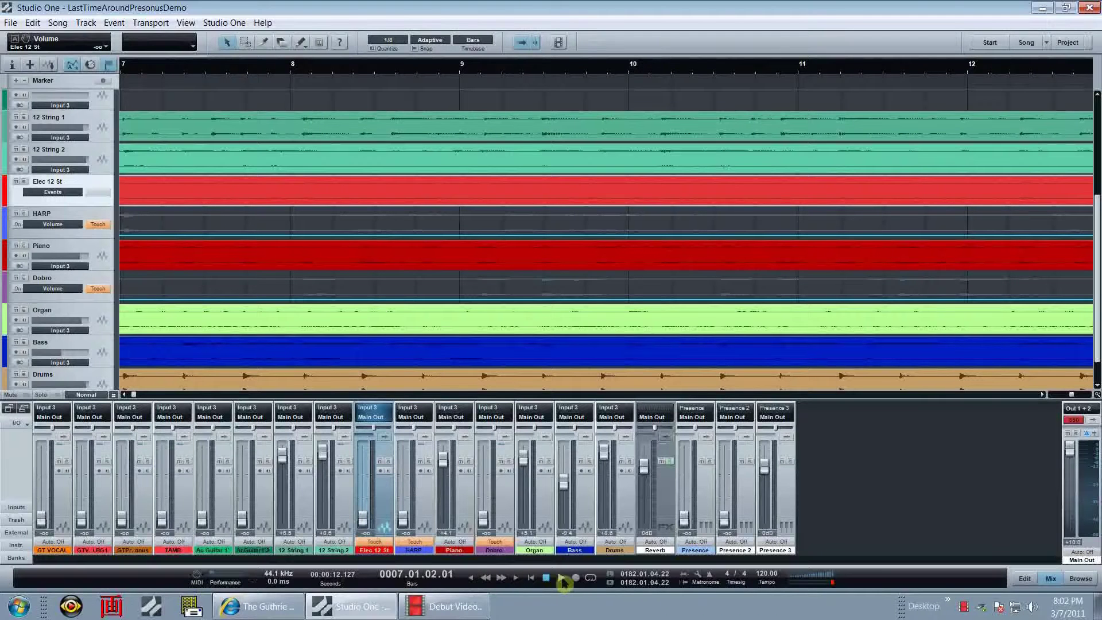
Step: Record Elec 12 St volume during playback from bar 7, jumping to +10 dB just before bar 8 and dropping to silence after bar 11
click(561, 577)
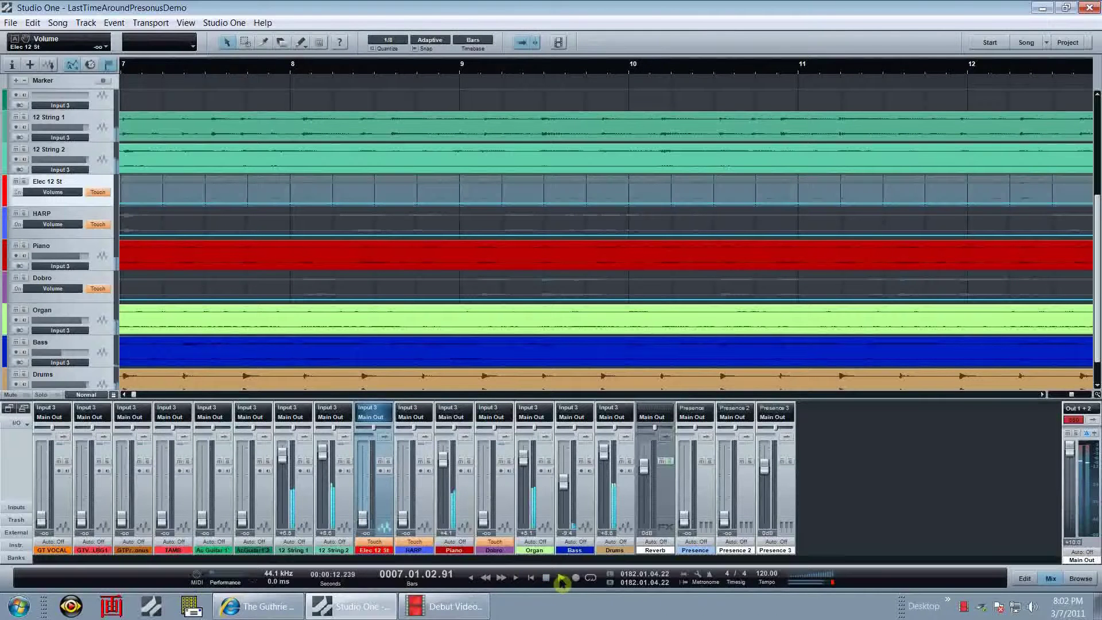
click(376, 454)
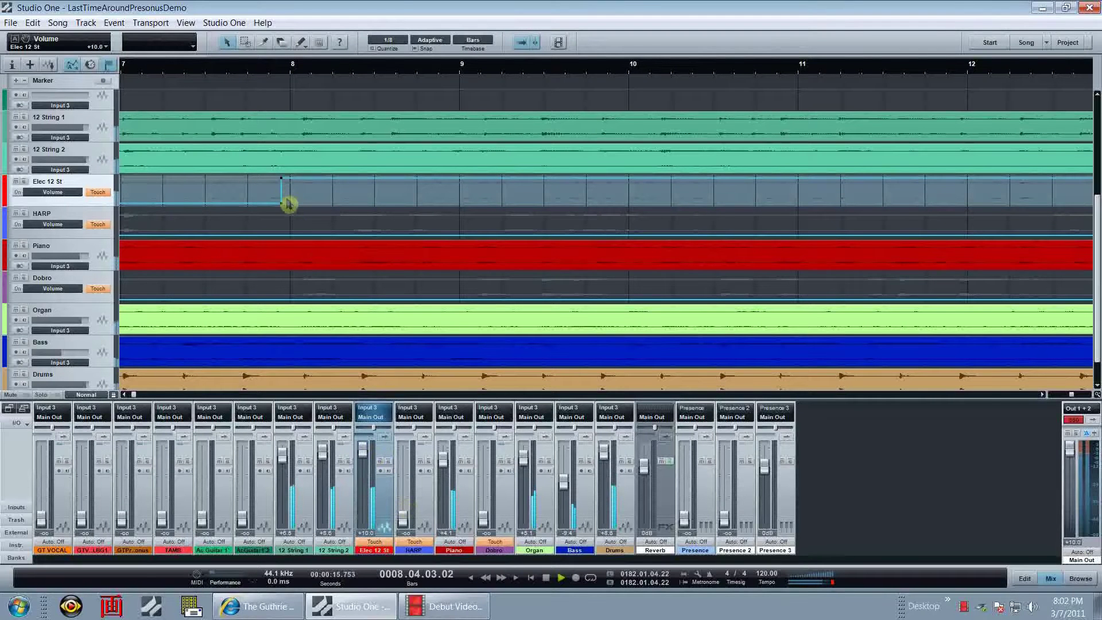
click(368, 527)
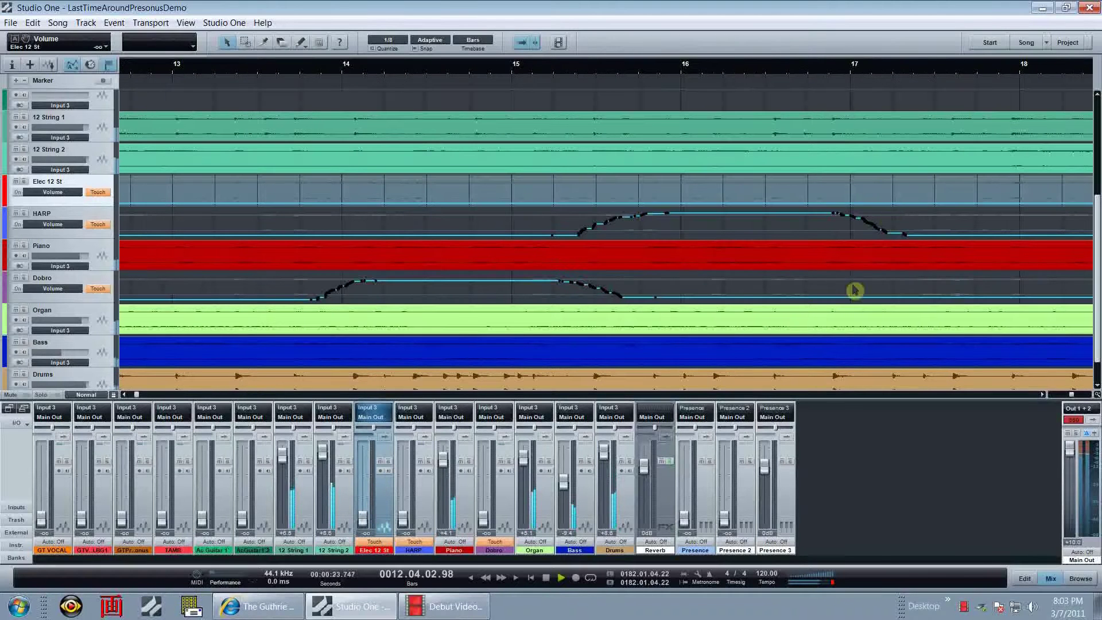
click(554, 577)
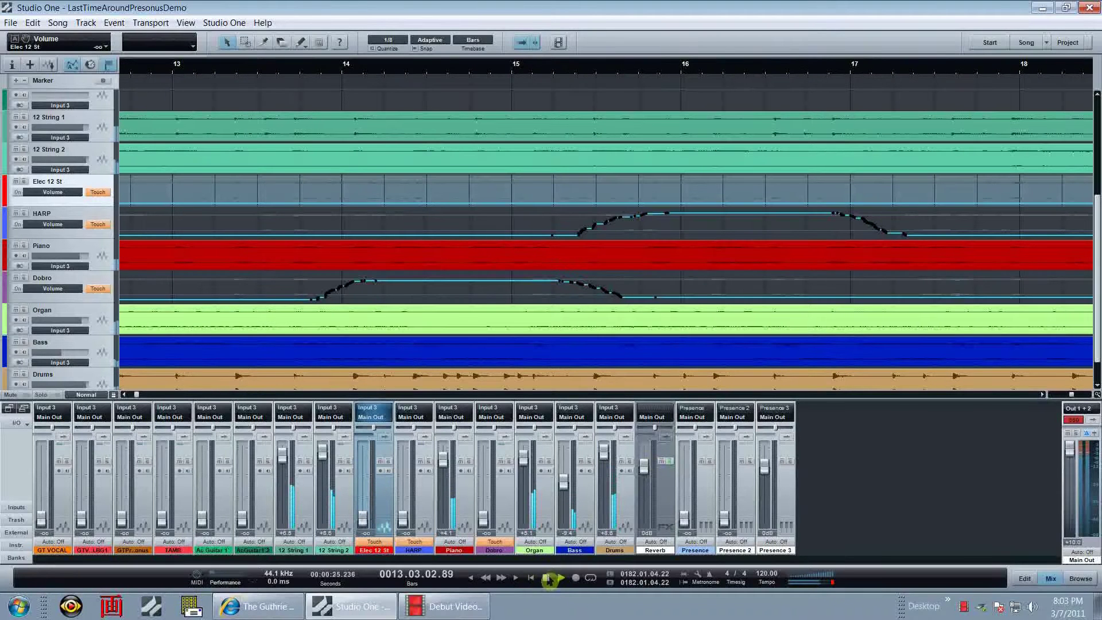
Step: Rewind to bar 6 to review the recorded Elec 12 St volume jumps
click(487, 578)
click(486, 579)
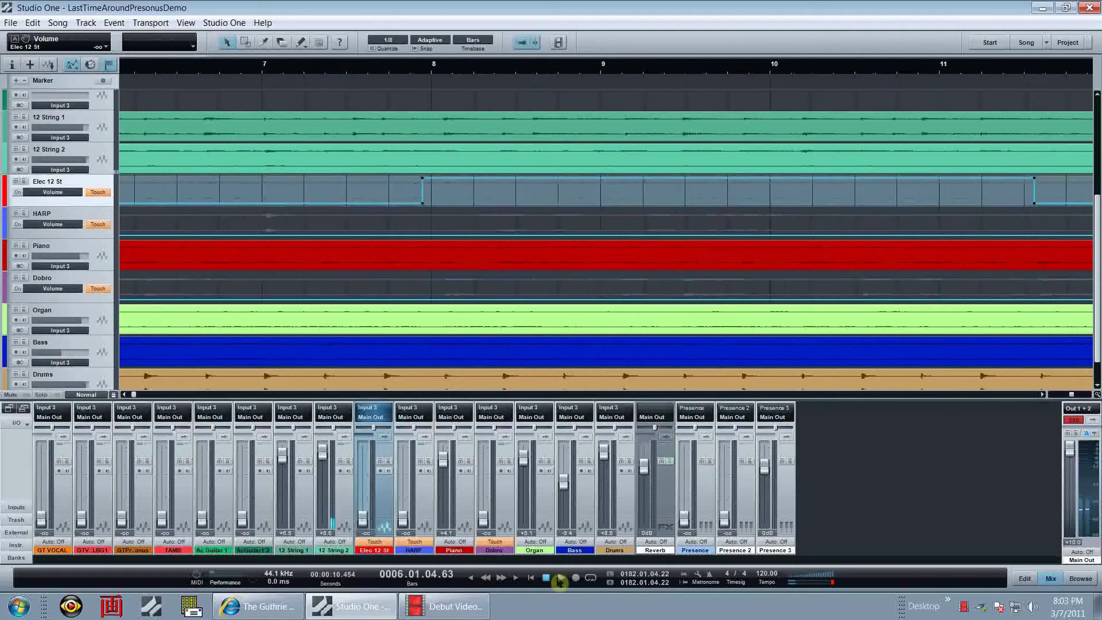